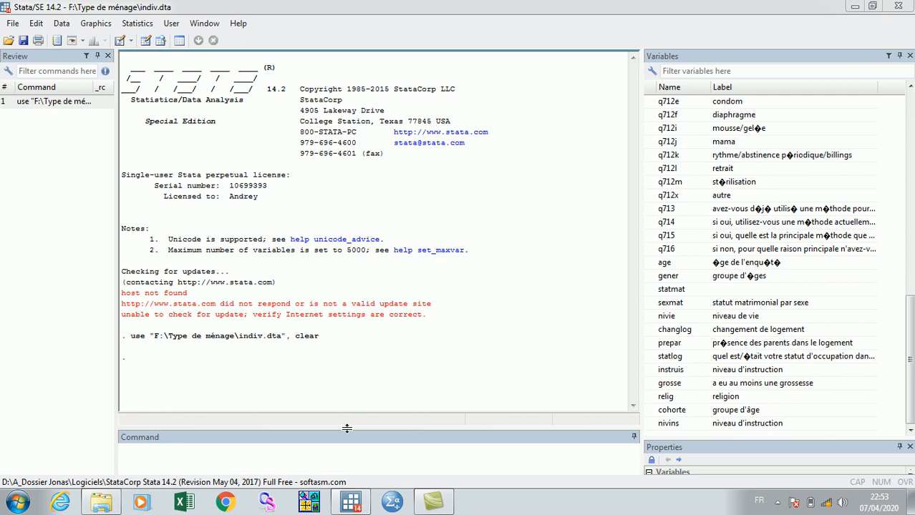
Step: Run the codebook command on the variable changlog
drag(347, 428, 344, 419)
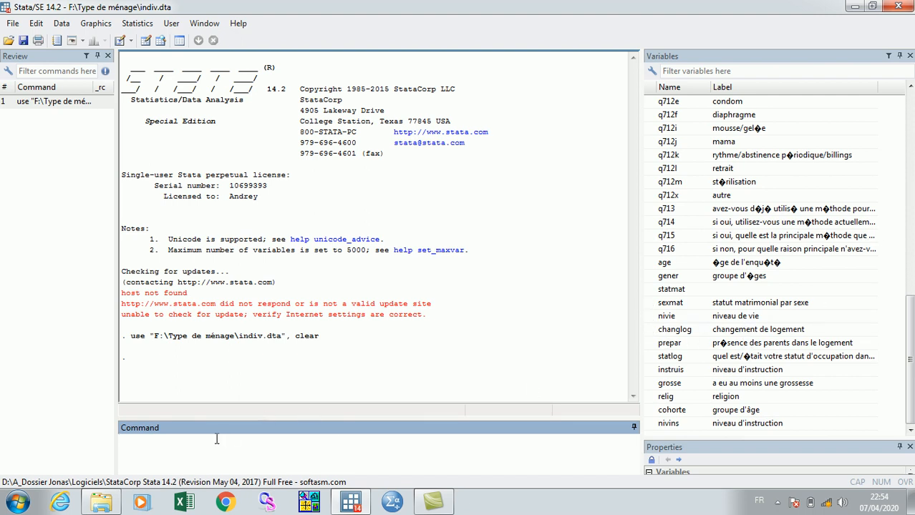
text(code)
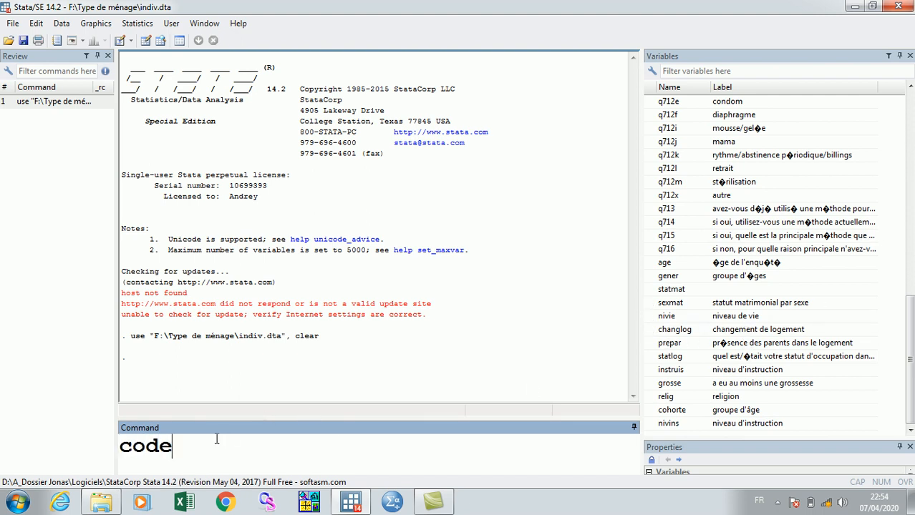
text(book)
click(650, 331)
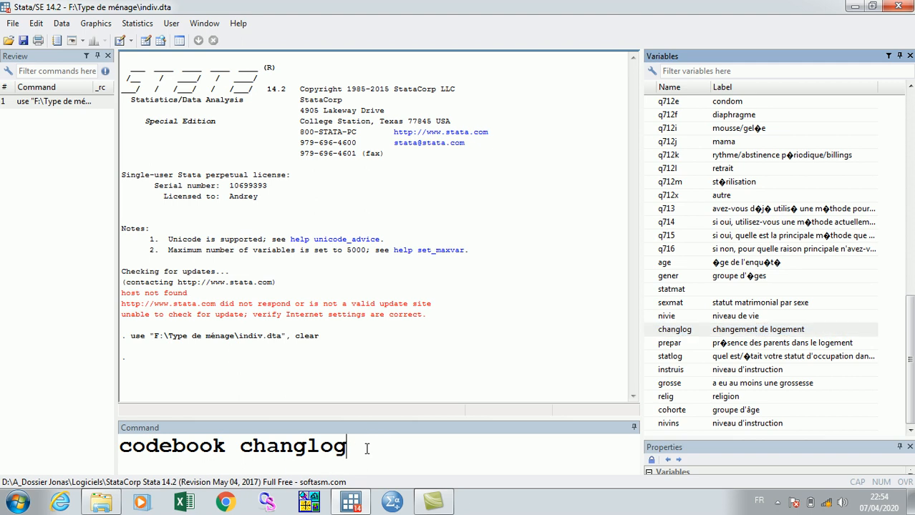
key(Return)
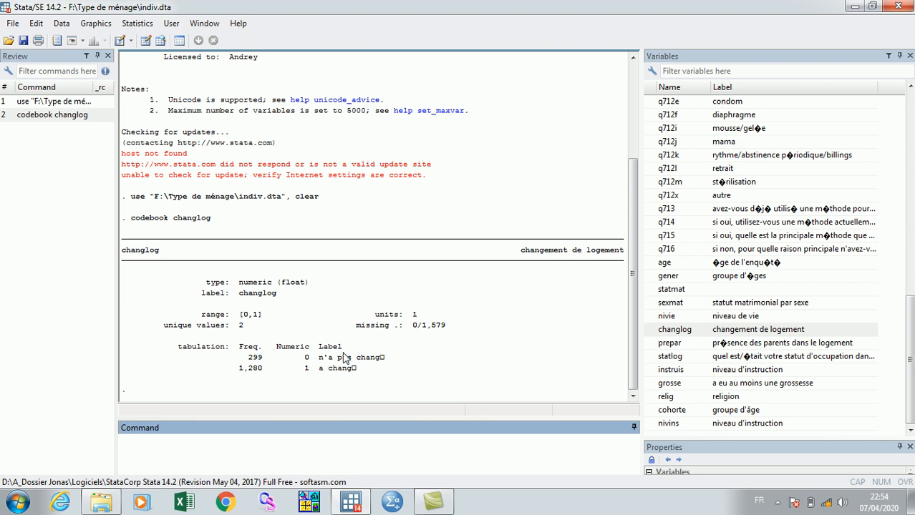
Step: Examine the numeric codes and labels of the two changlog categories in the codebook output
drag(385, 358, 308, 360)
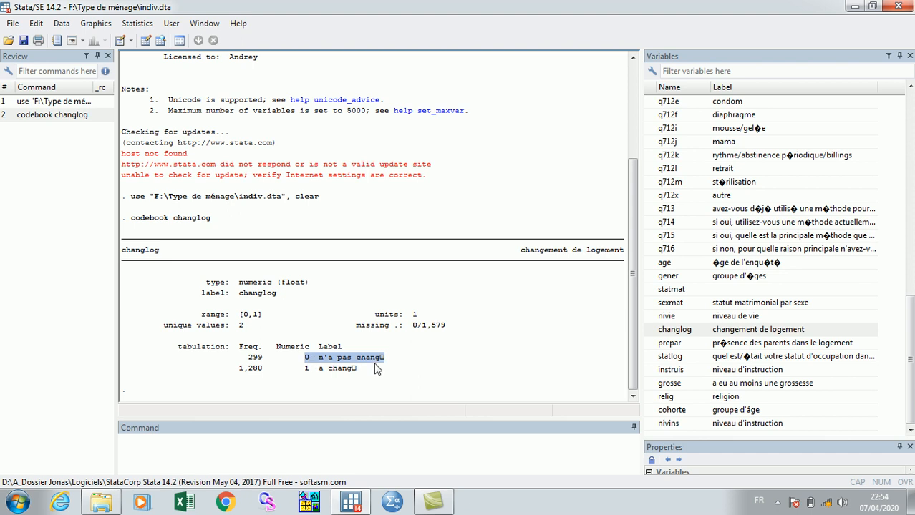
drag(356, 369, 301, 373)
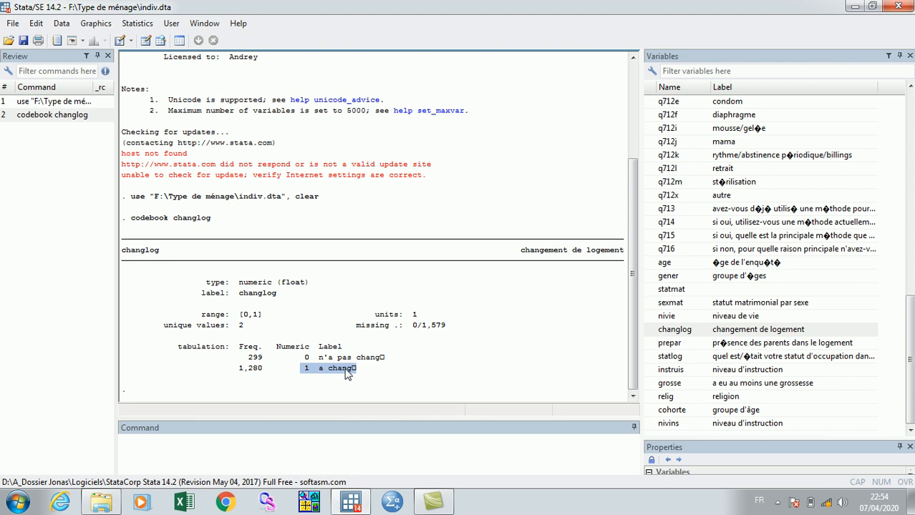
click(362, 375)
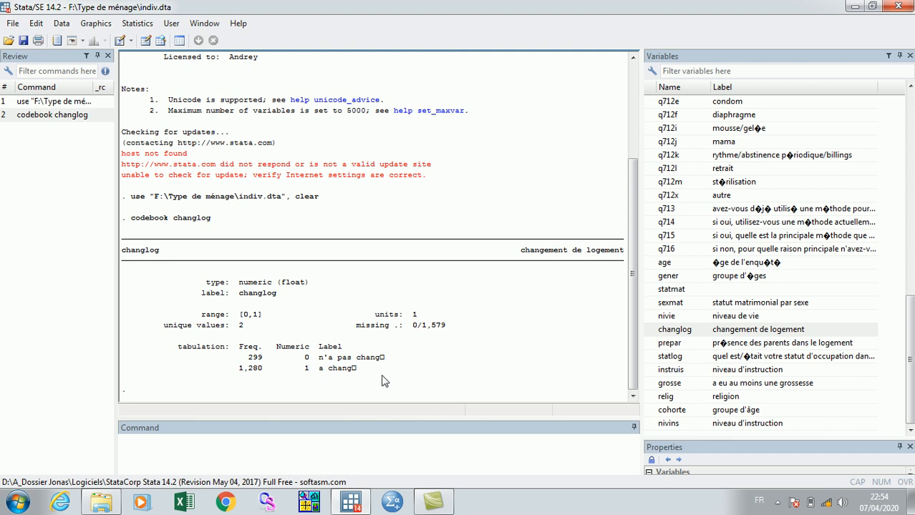
drag(357, 369, 306, 371)
drag(386, 358, 306, 358)
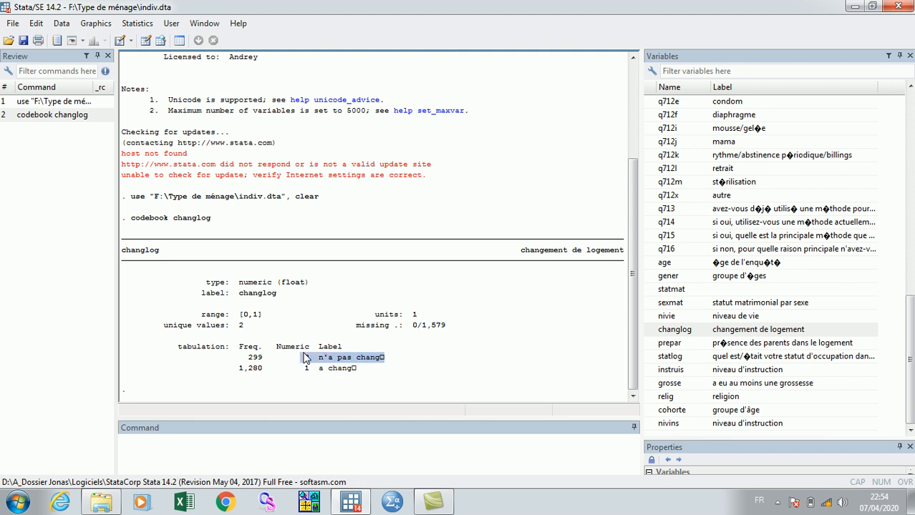
click(394, 372)
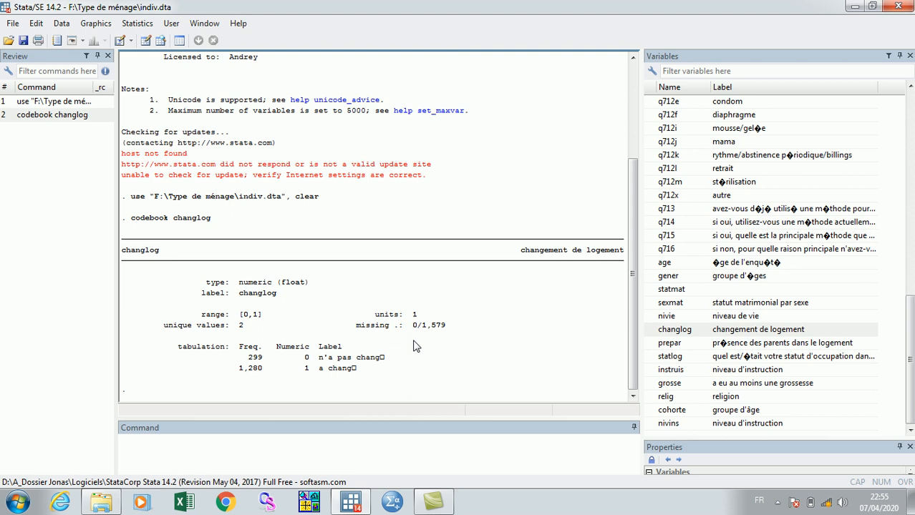
Step: Run codebook on the sex variable q201 and highlight its category codes and labels
click(215, 444)
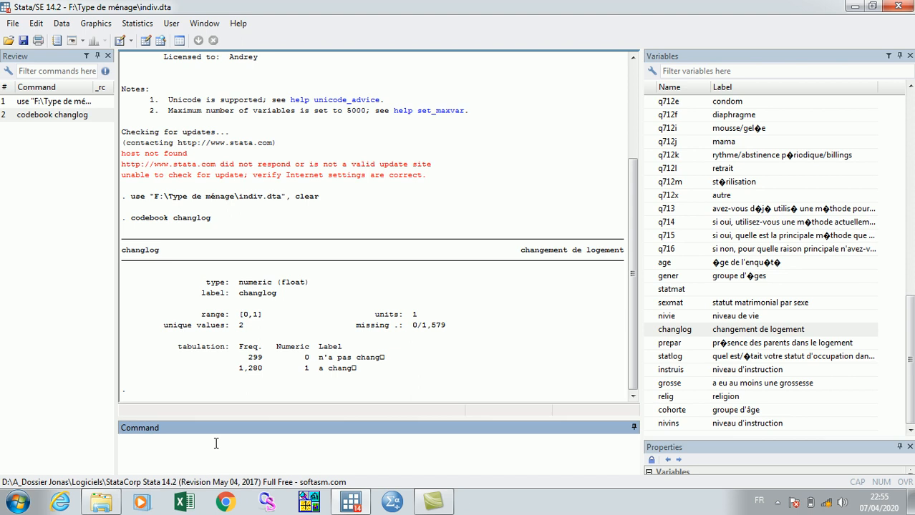
text(codebook)
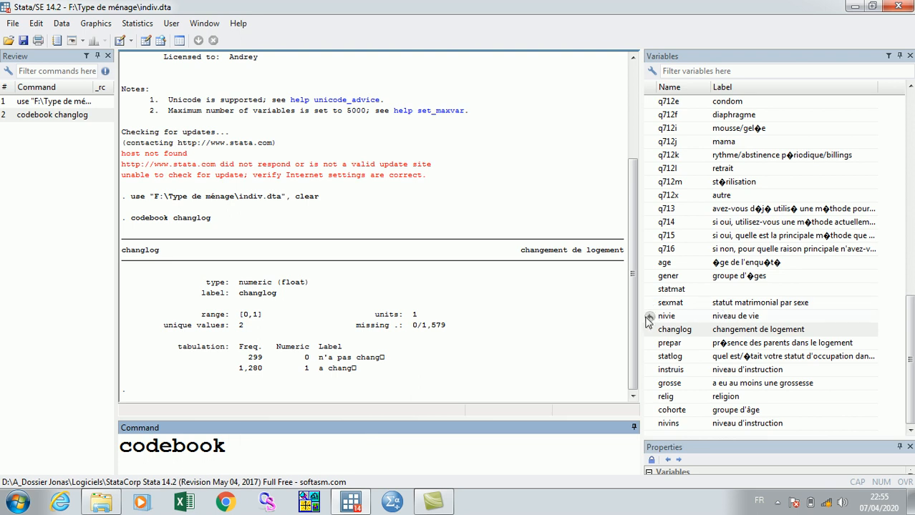
drag(909, 336, 912, 211)
drag(910, 243, 910, 158)
double_click(653, 185)
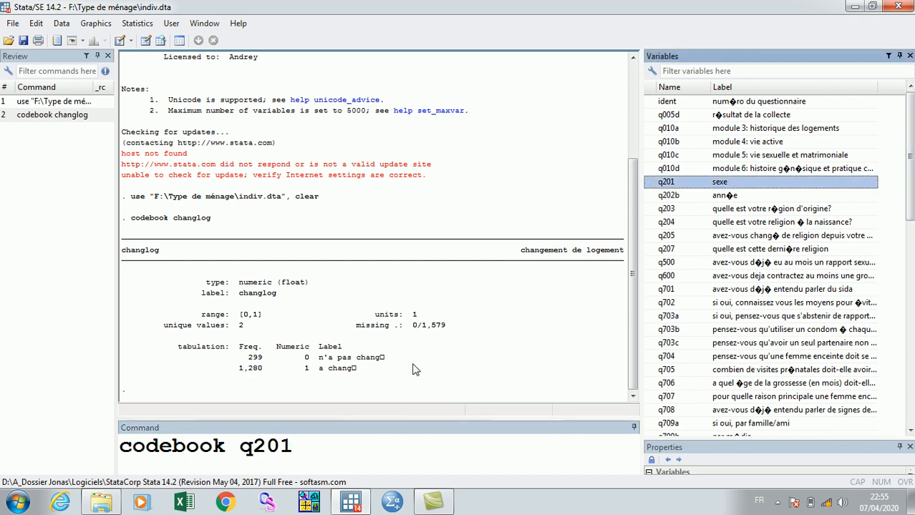
click(318, 445)
key(Return)
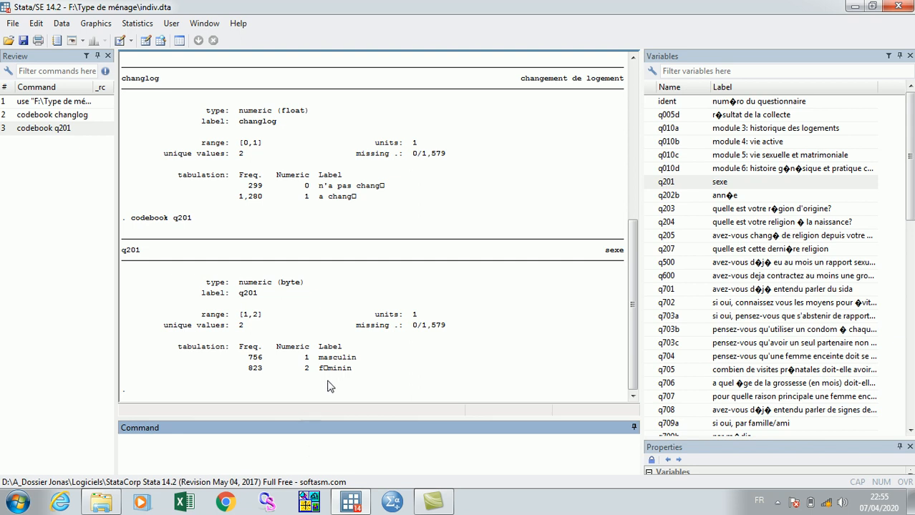
drag(356, 357, 305, 369)
Step: Reuse the previous codebook command with nivie in place of q201 and run it
click(252, 429)
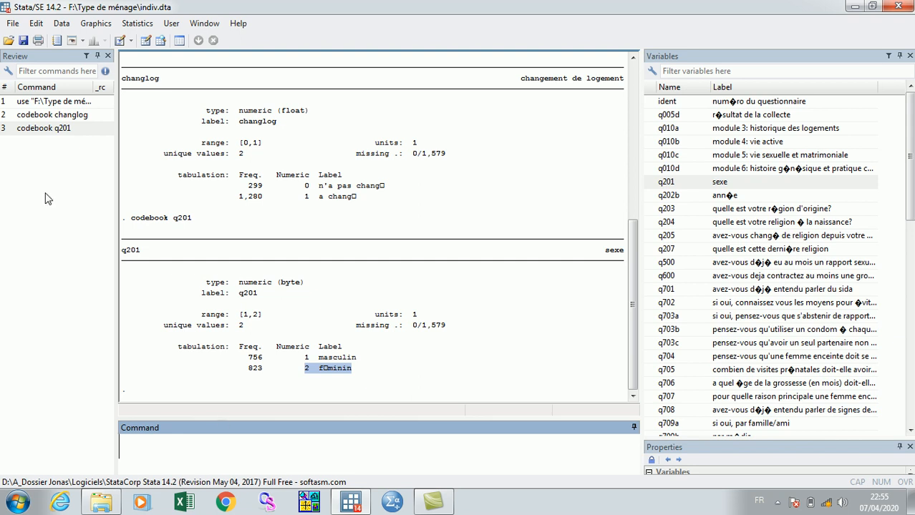
click(62, 127)
double_click(276, 445)
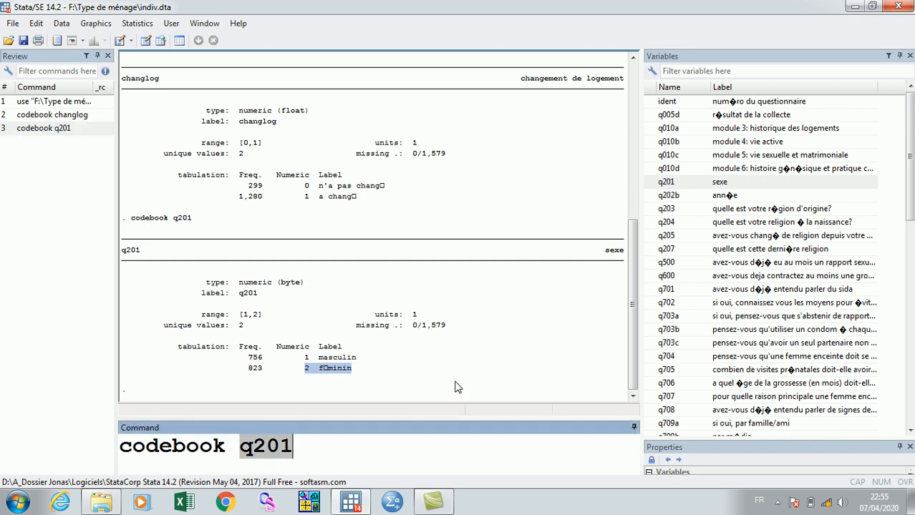
drag(908, 176, 908, 380)
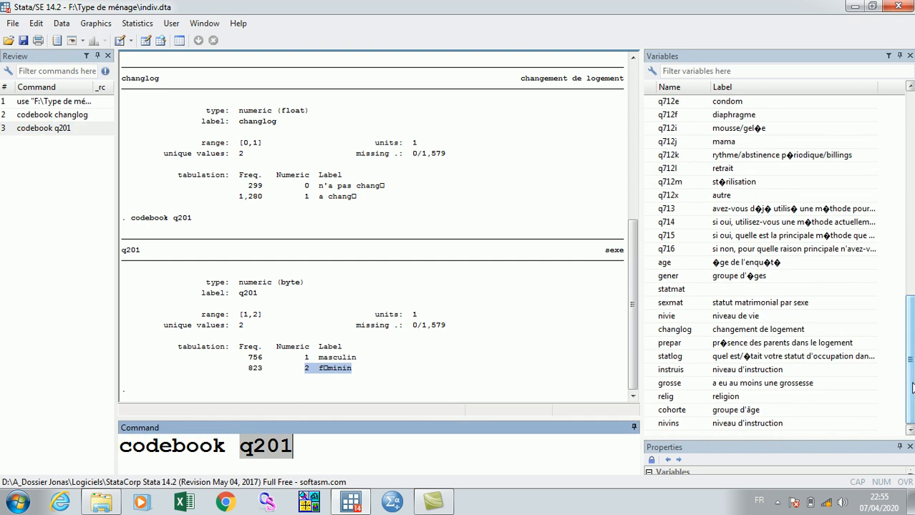
double_click(653, 317)
click(332, 447)
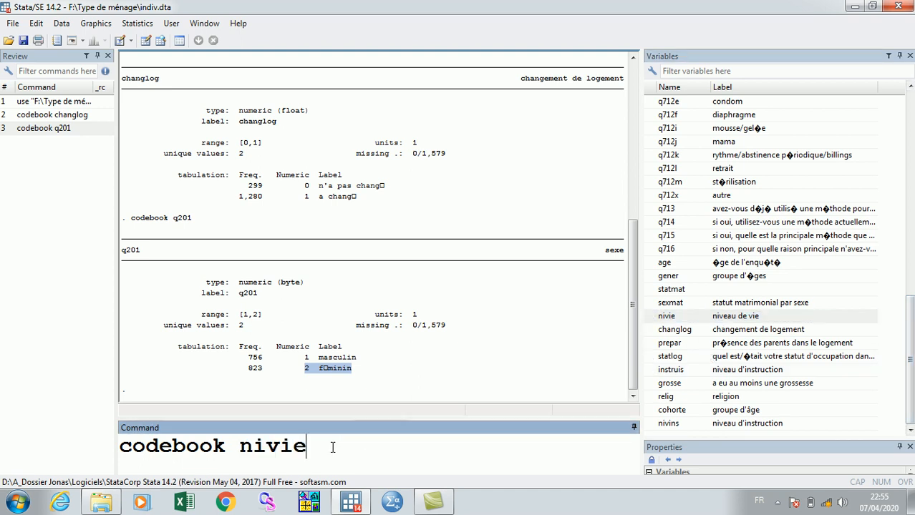
key(Return)
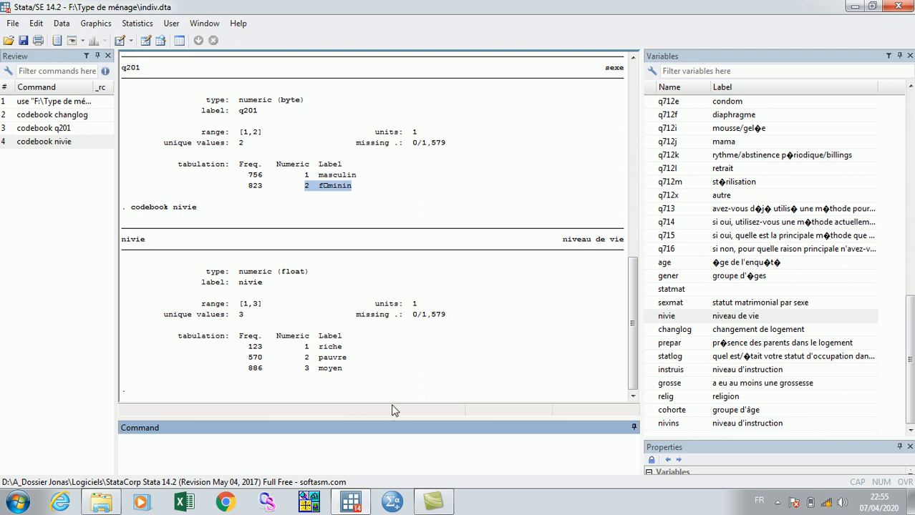
Step: Run codebook on the education-level variable nivins and highlight its category labels
click(44, 142)
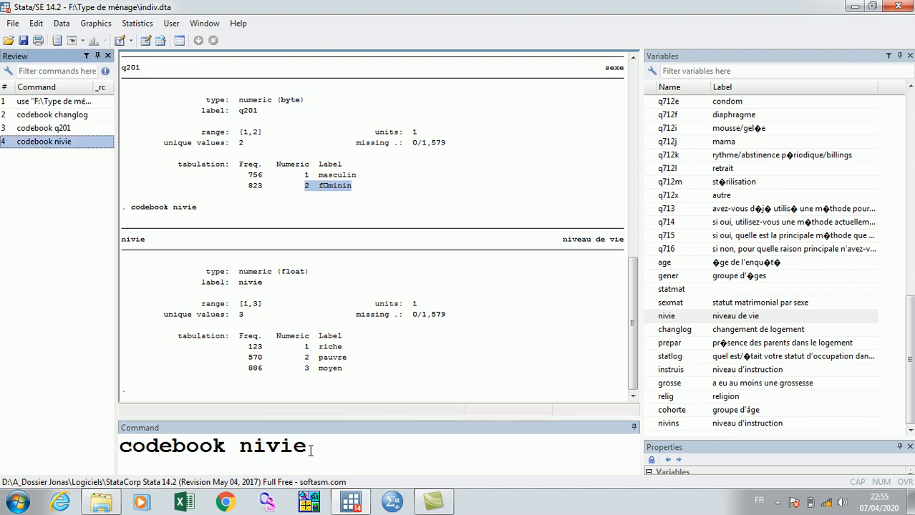
double_click(276, 450)
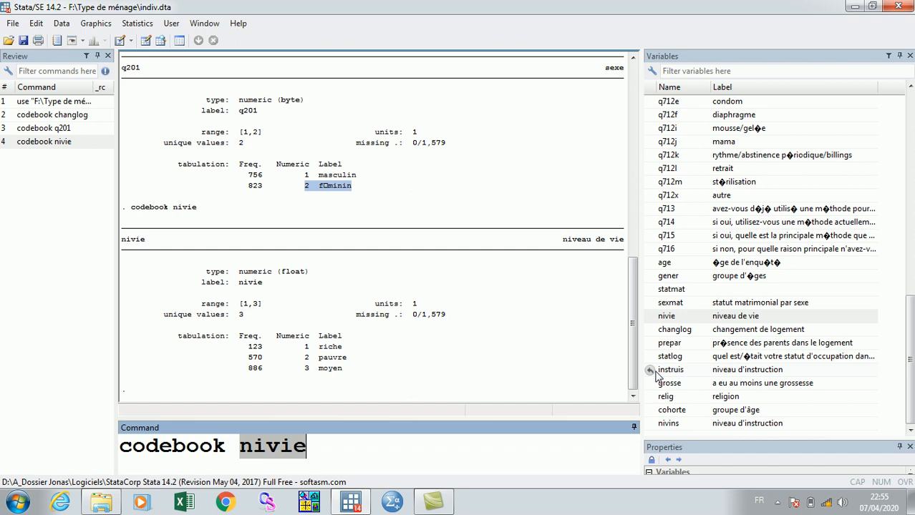
click(650, 424)
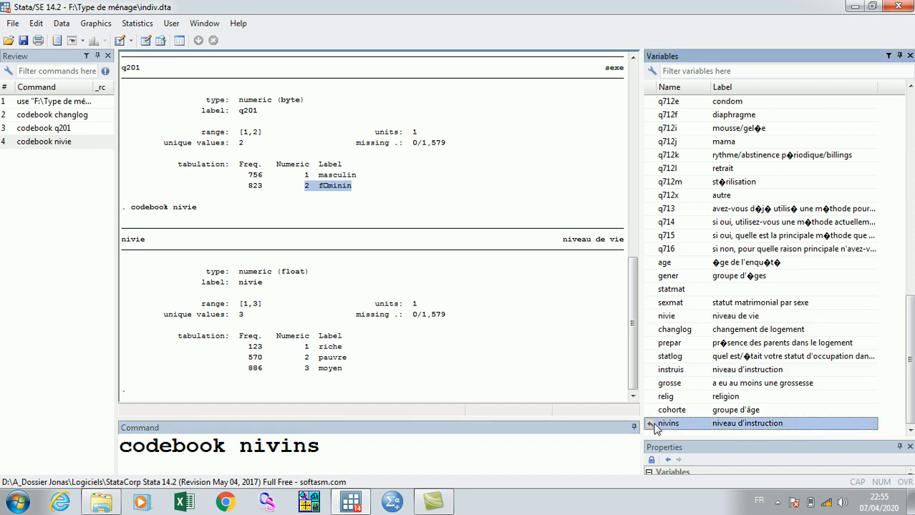
click(364, 446)
key(Return)
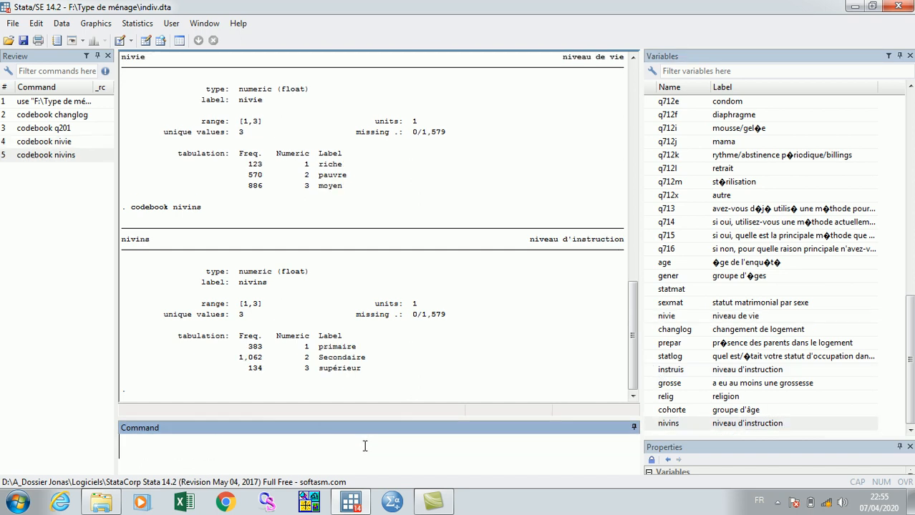
drag(356, 348, 305, 348)
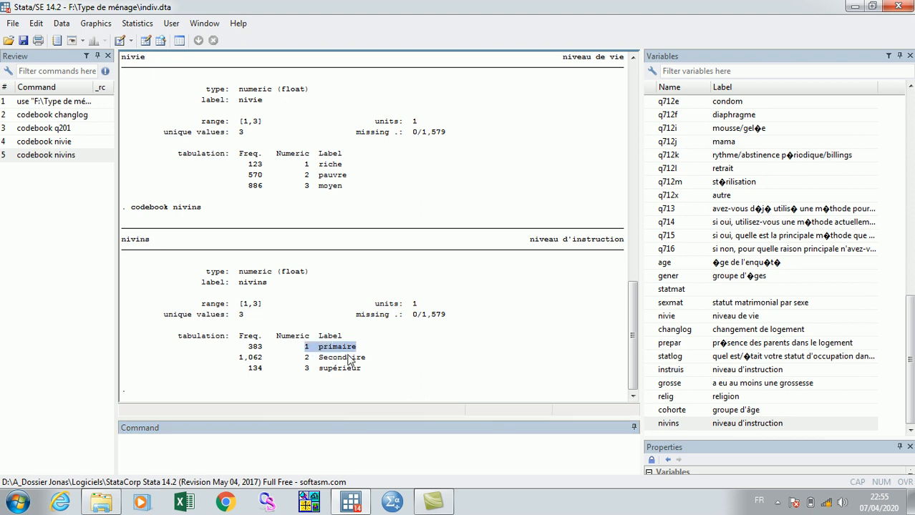
double_click(358, 359)
double_click(355, 368)
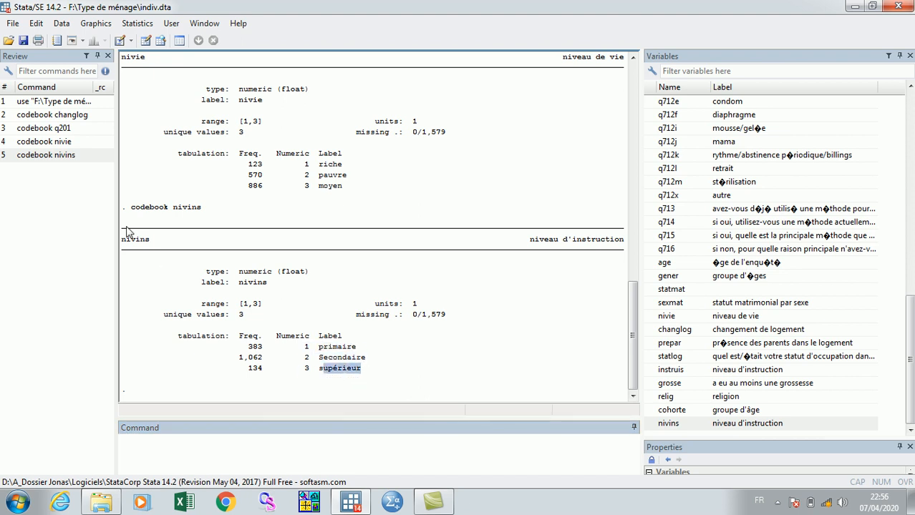
Step: Reuse the last codebook command for the age-group variable cohorte and run it
click(54, 156)
double_click(269, 439)
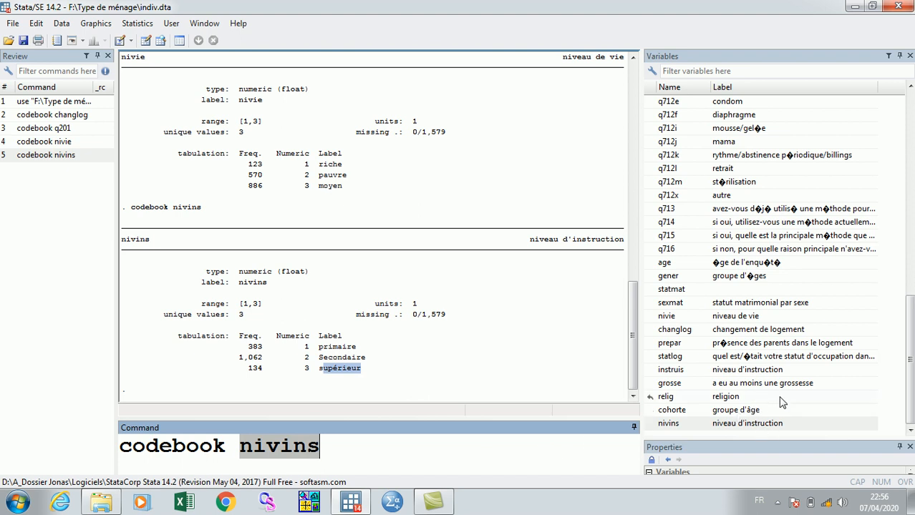
click(651, 412)
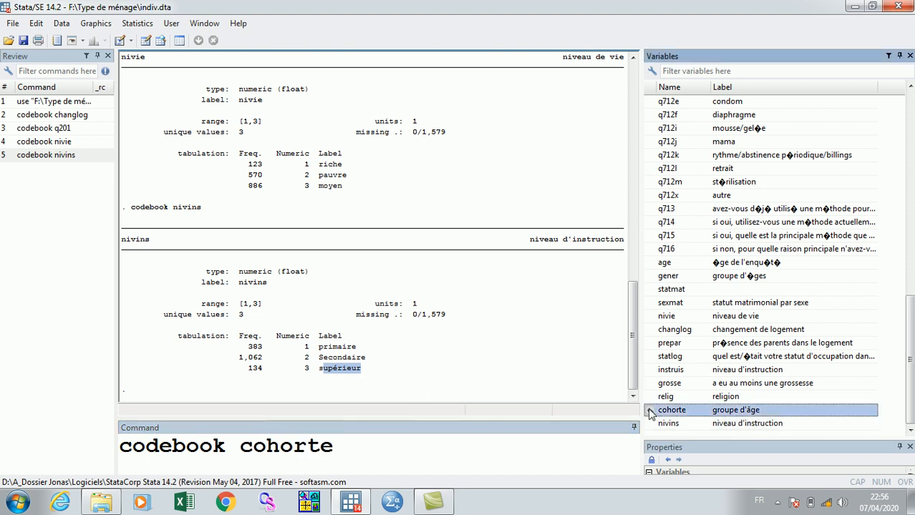
click(377, 448)
key(Return)
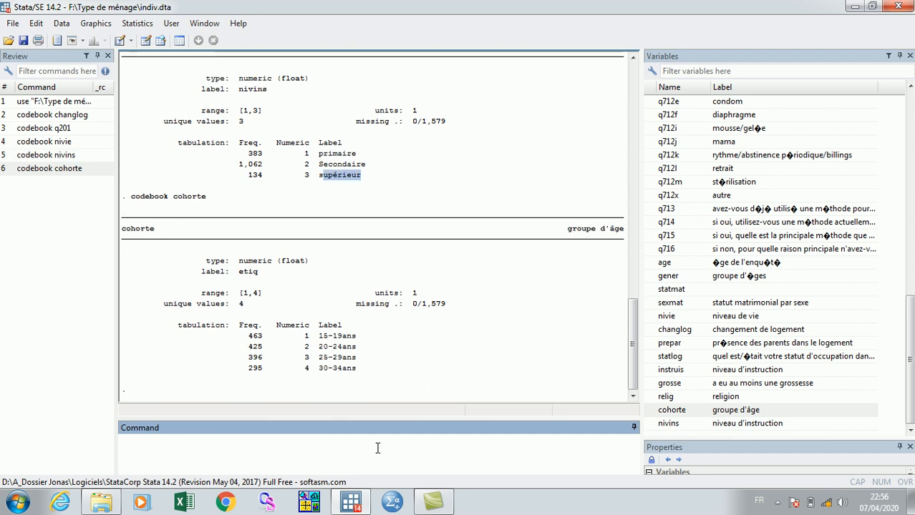
click(529, 367)
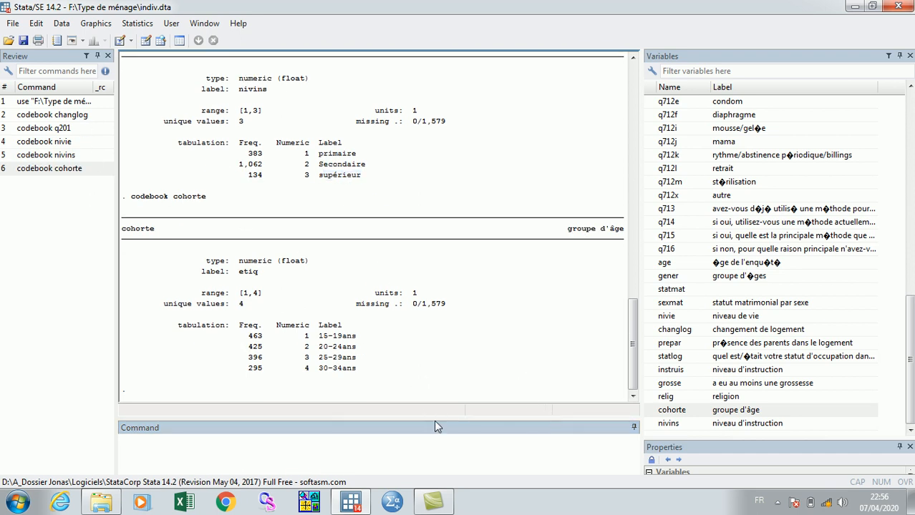
Step: Review the category codes and labels of q201, nivie, nivins and cohorte in the codebook outputs
drag(637, 344, 627, 365)
scroll(458, 332, up, 3)
scroll(501, 332, up, 10)
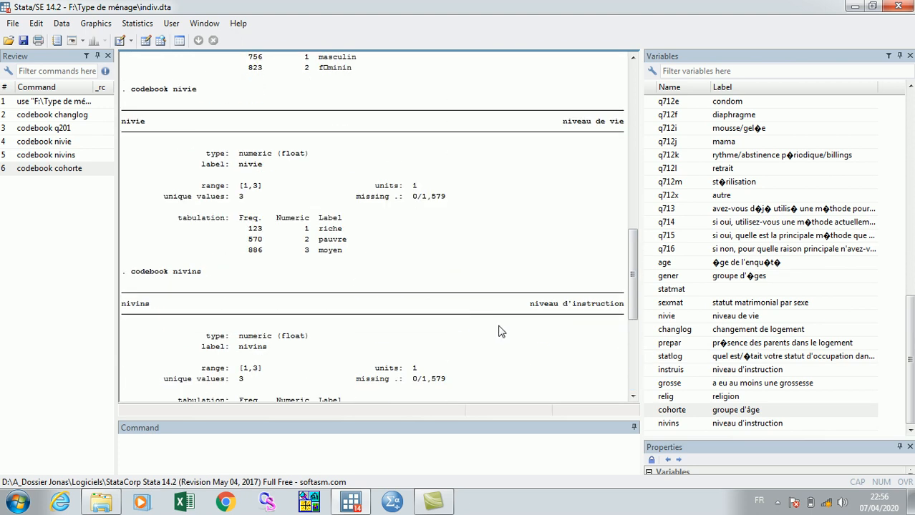
scroll(397, 229, up, 2)
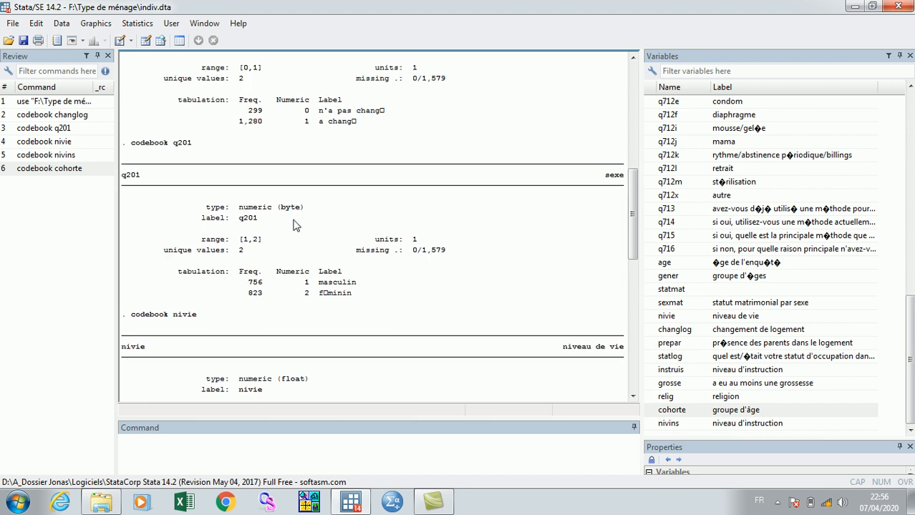
drag(365, 286, 315, 294)
scroll(425, 297, down, 1)
scroll(425, 297, down, 5)
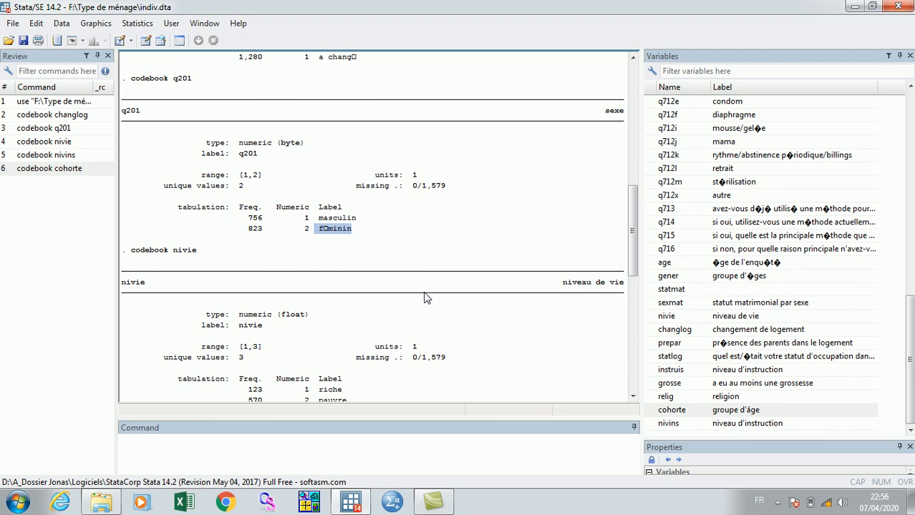
scroll(424, 297, down, 3)
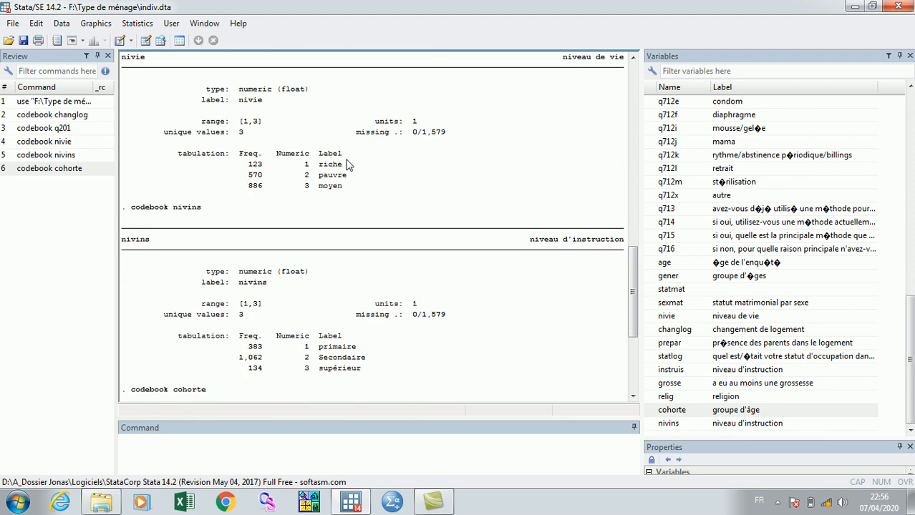
drag(351, 175, 316, 187)
scroll(413, 251, down, 2)
drag(358, 283, 307, 284)
drag(368, 294, 323, 310)
scroll(386, 322, down, 4)
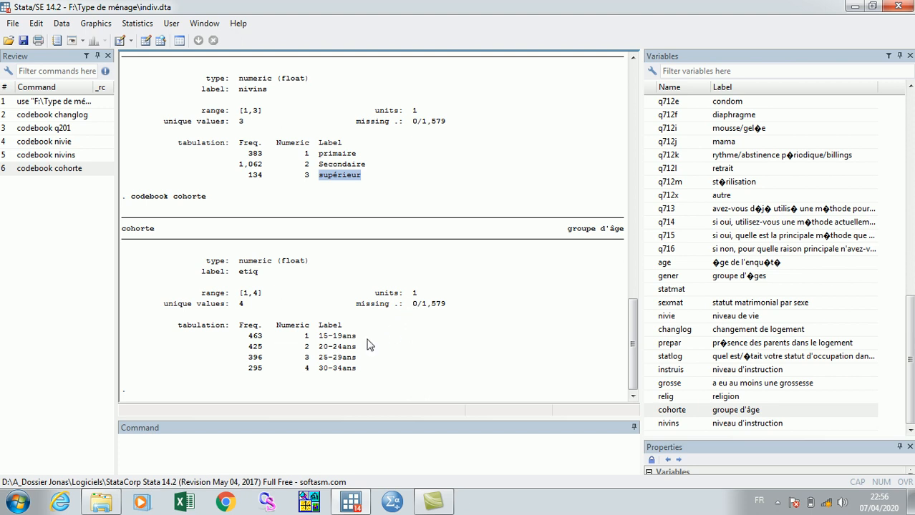
drag(358, 336, 306, 343)
drag(374, 348, 308, 359)
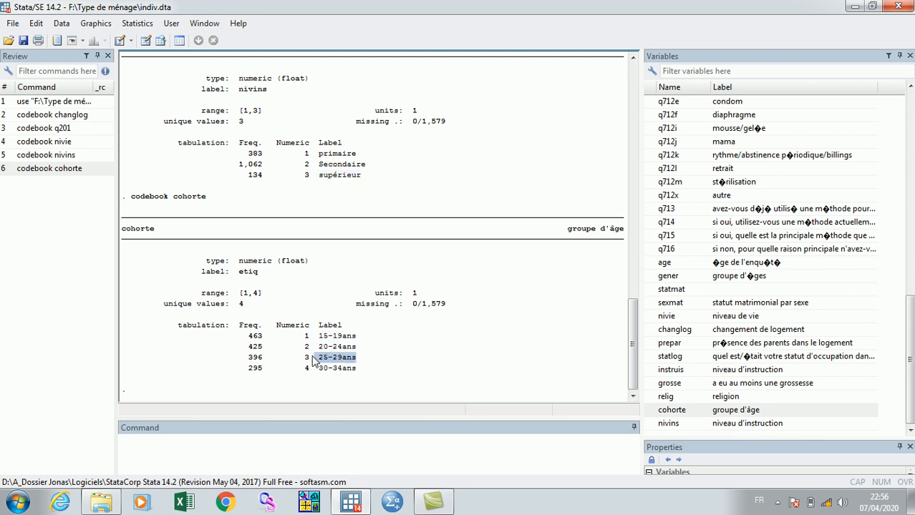
drag(368, 369, 315, 369)
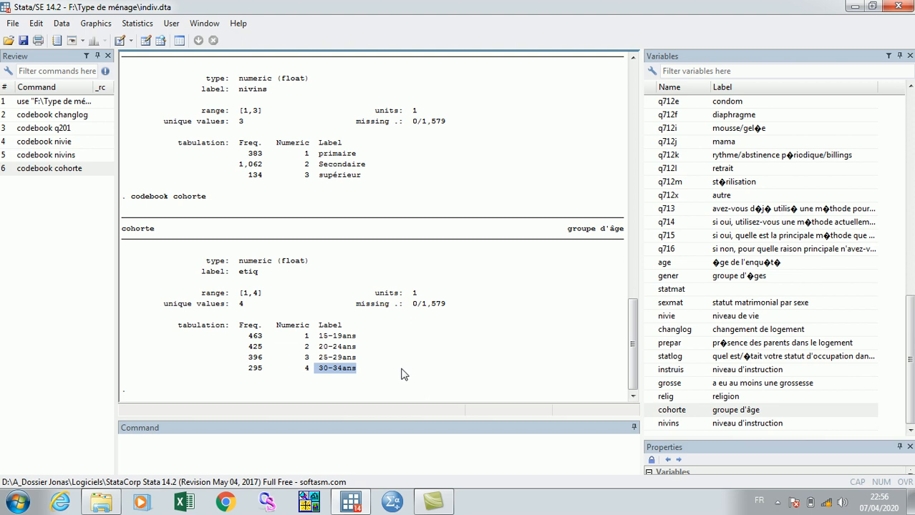
Step: Run corr on q201, nivie, nivins and cohorte to produce their correlation matrix
click(282, 436)
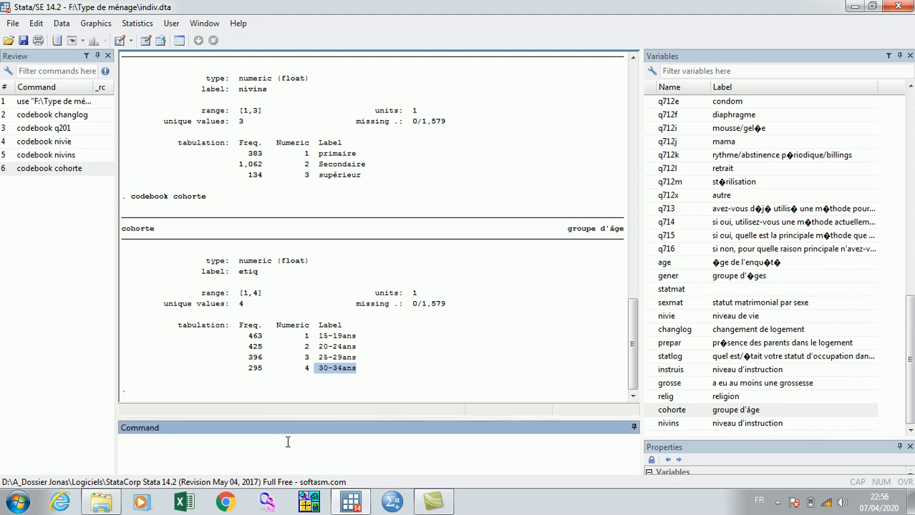
text(corr)
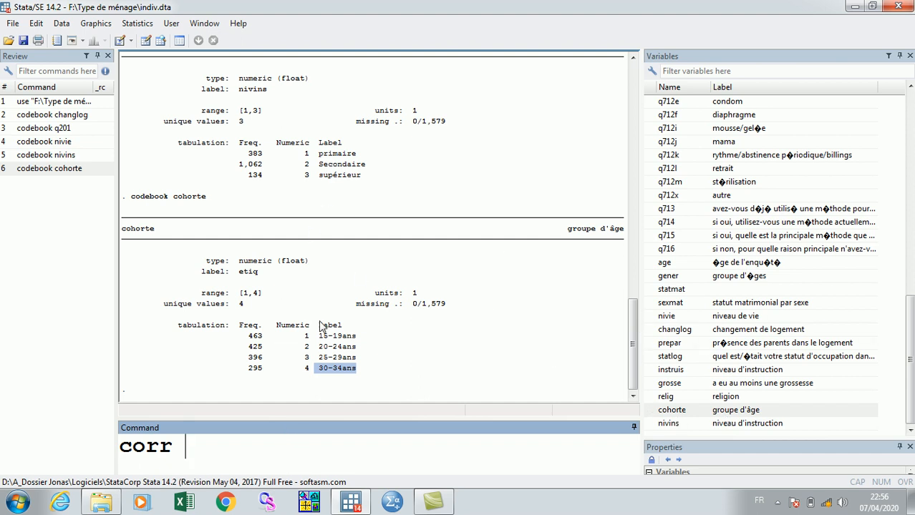
text(q2)
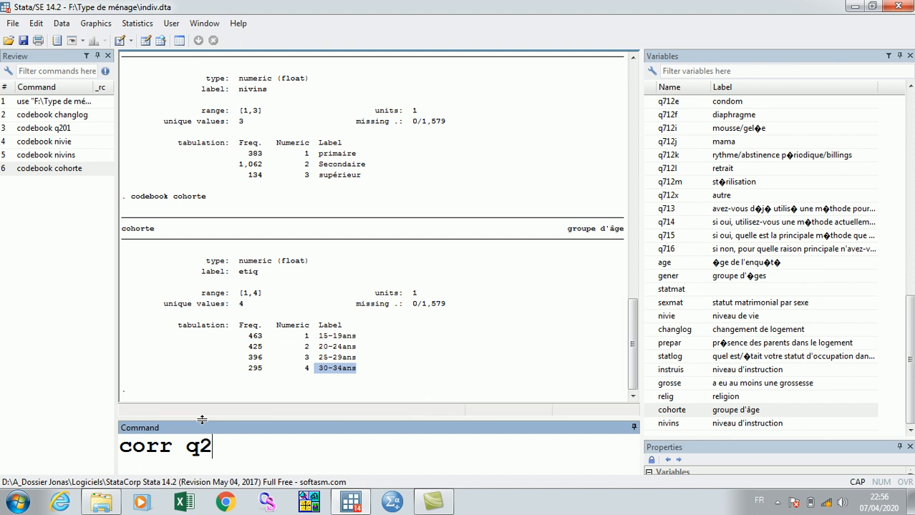
text(01)
key(Caps_Lock)
text(nivie)
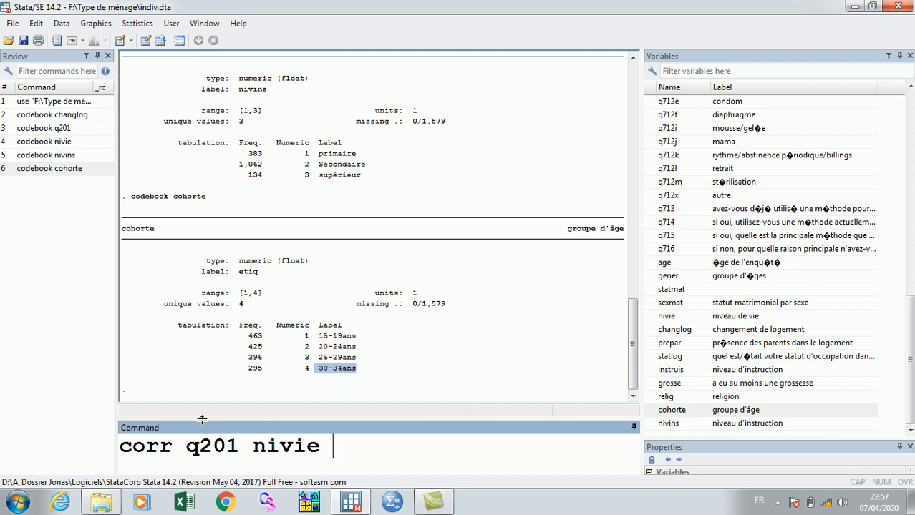
text( nivi)
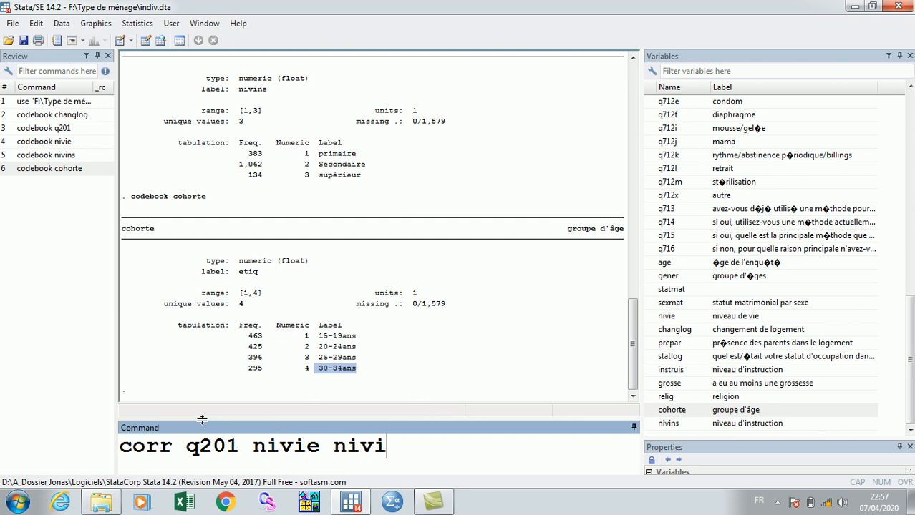
text(ns cho)
key(BackSpace)
key(BackSpace)
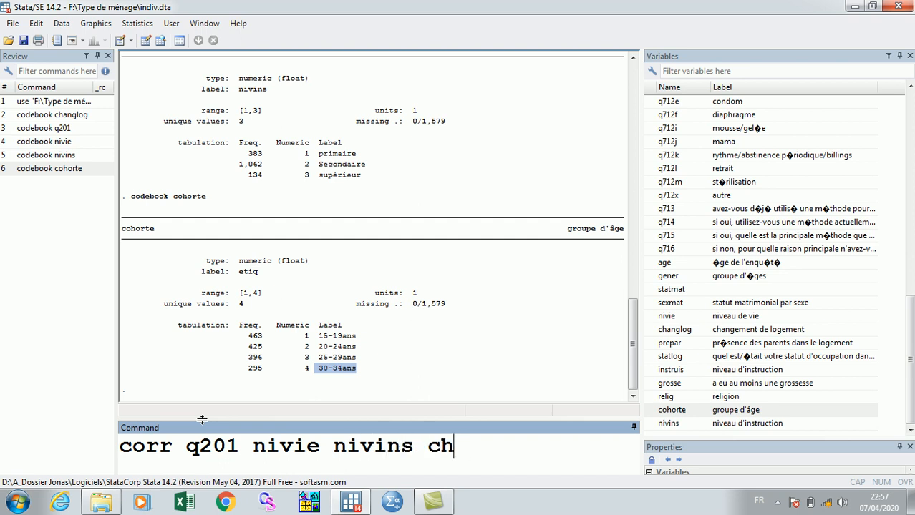
text(ohorte)
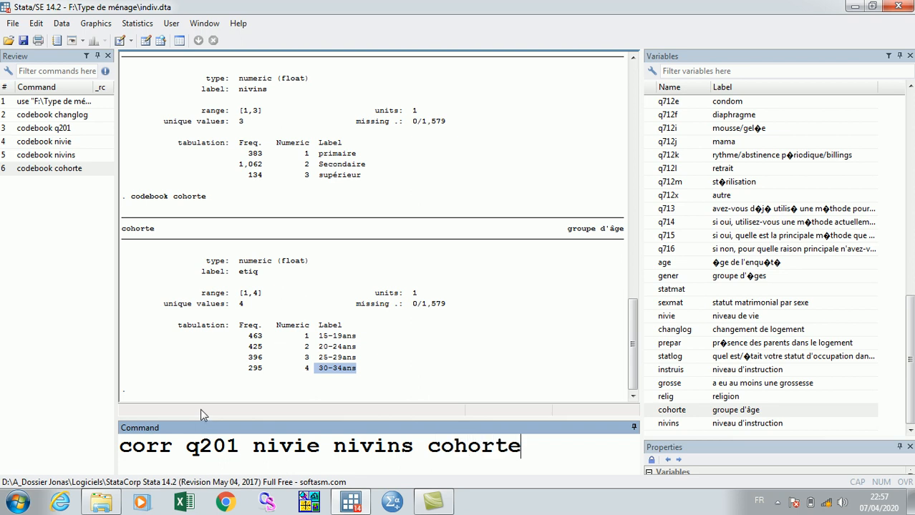
key(Return)
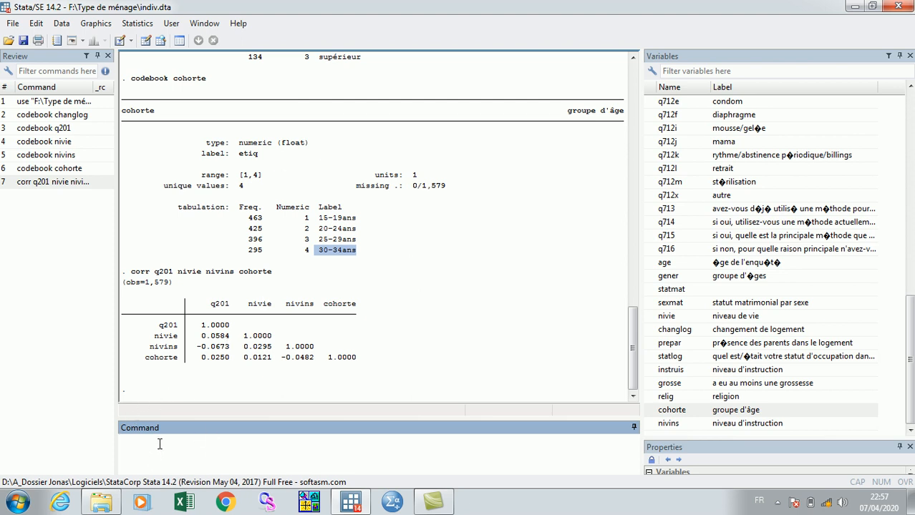
text(coor)
key(BackSpace)
key(BackSpace)
text(rr)
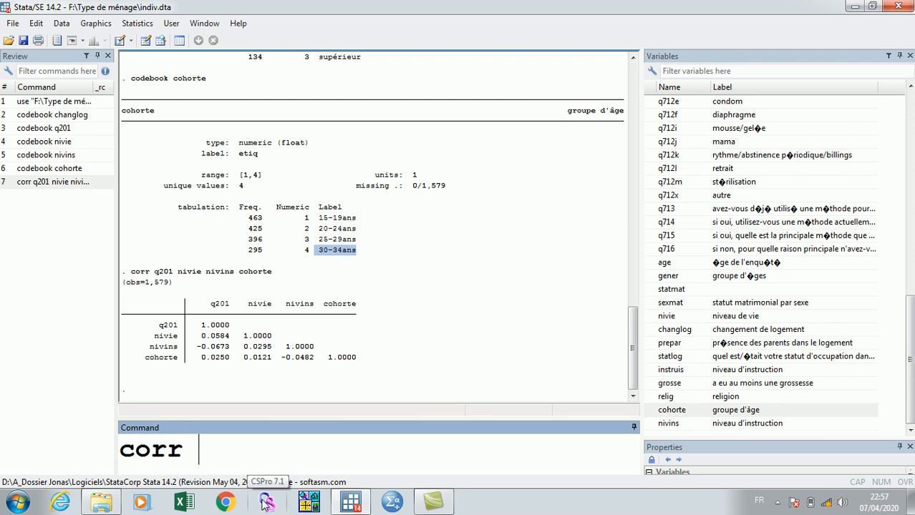
drag(209, 455, 105, 451)
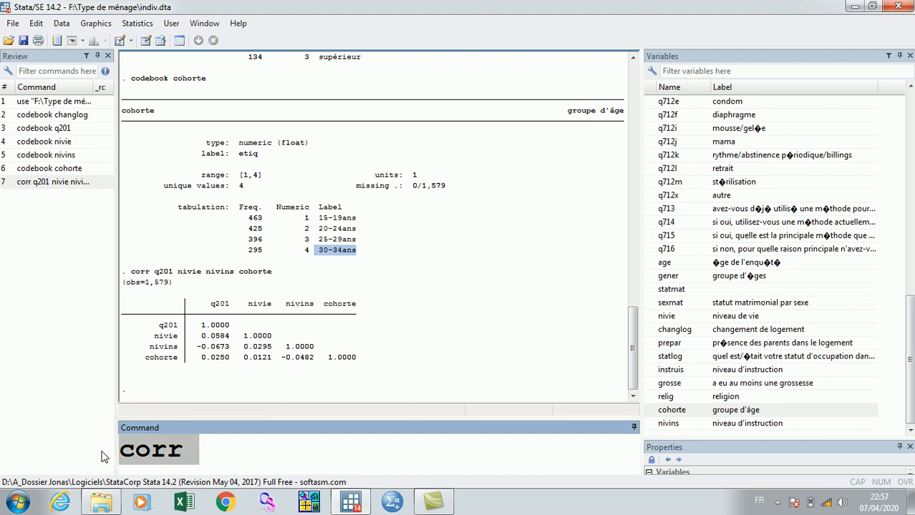
click(194, 459)
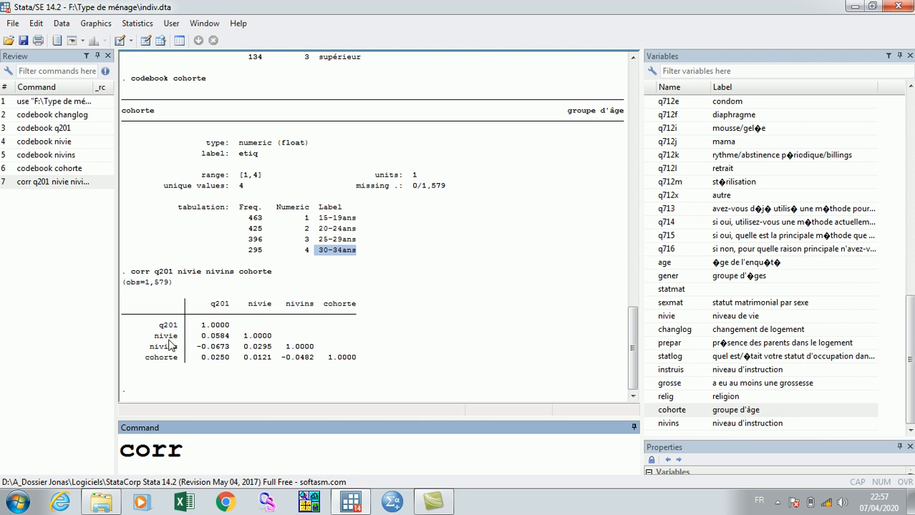
Step: Examine the pairwise coefficients between q201, nivie, nivins and cohorte in the correlation matrix
drag(231, 308, 158, 328)
drag(231, 327, 209, 304)
drag(182, 336, 153, 335)
drag(232, 336, 202, 337)
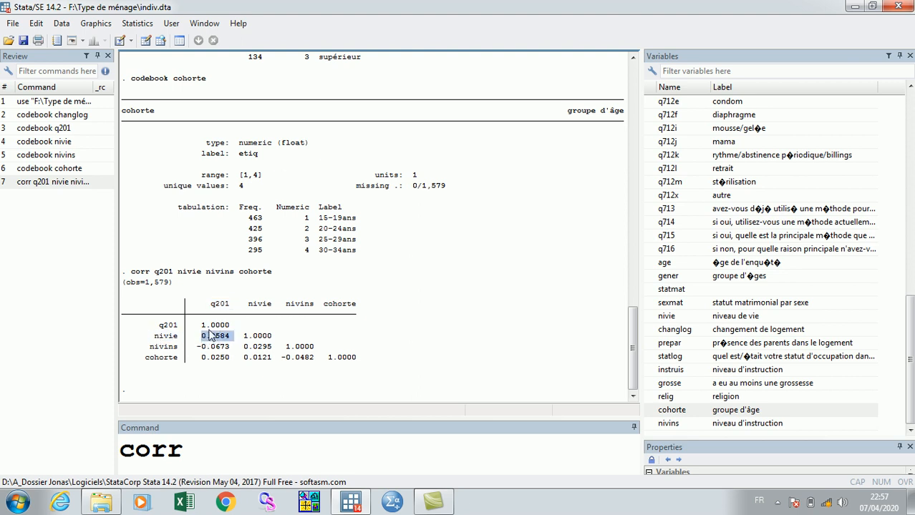
drag(230, 305, 207, 305)
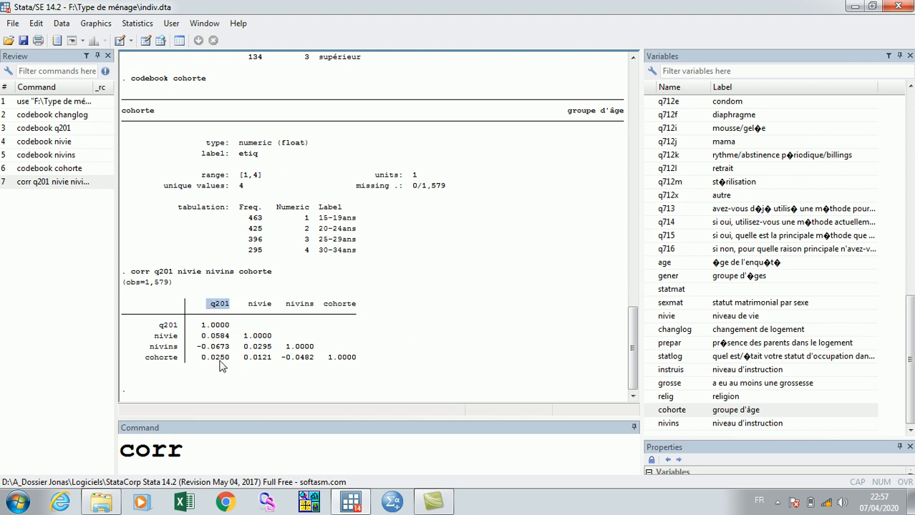
drag(230, 347, 199, 351)
drag(231, 305, 207, 305)
drag(235, 359, 204, 363)
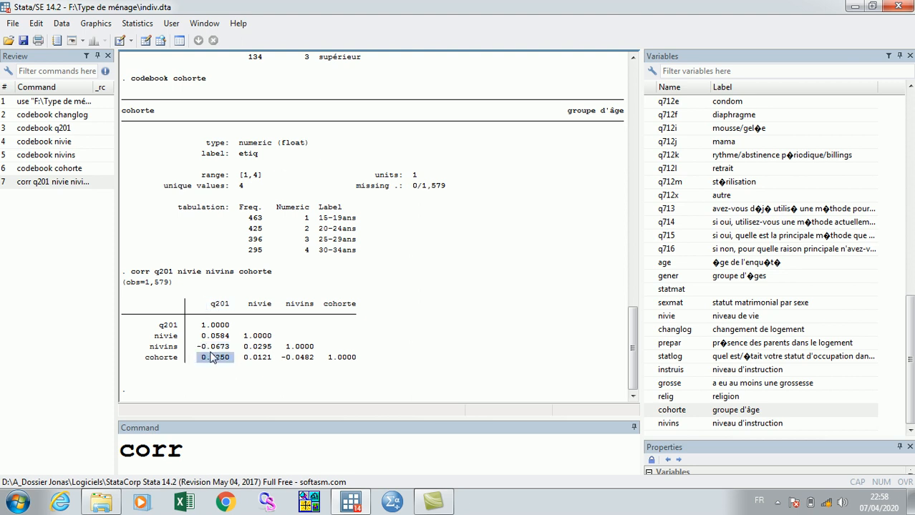
click(300, 368)
drag(318, 358, 203, 362)
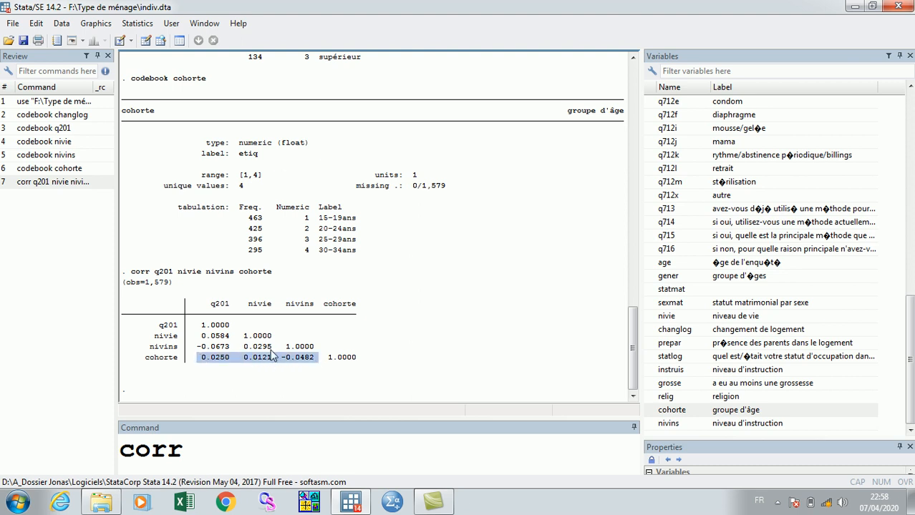
drag(280, 349, 200, 337)
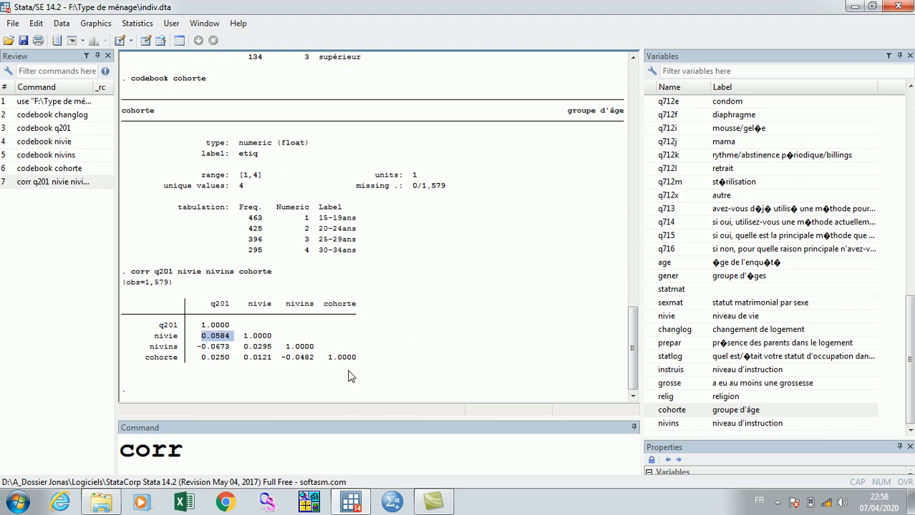
Step: Clear the leftover command text, recall the full corr command, and insert changlog before q201 in its variable list
drag(205, 451, 115, 455)
key(BackSpace)
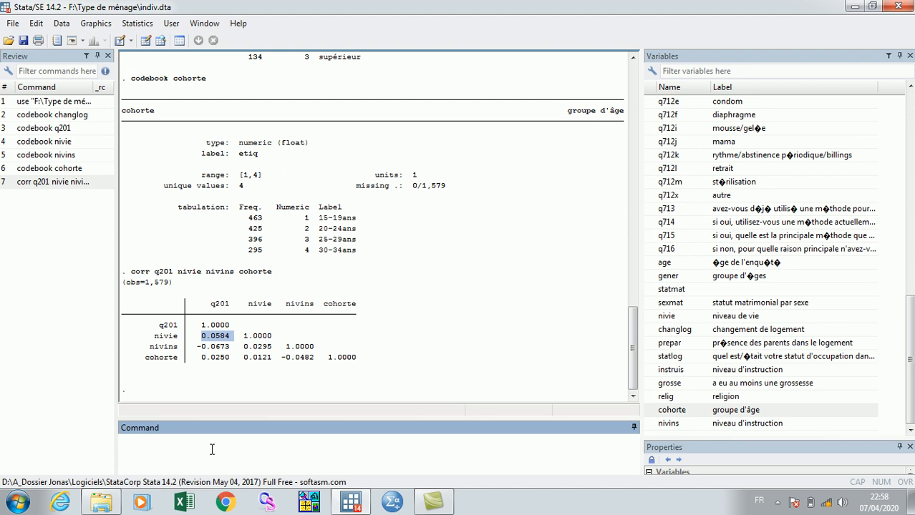
click(45, 183)
double_click(156, 454)
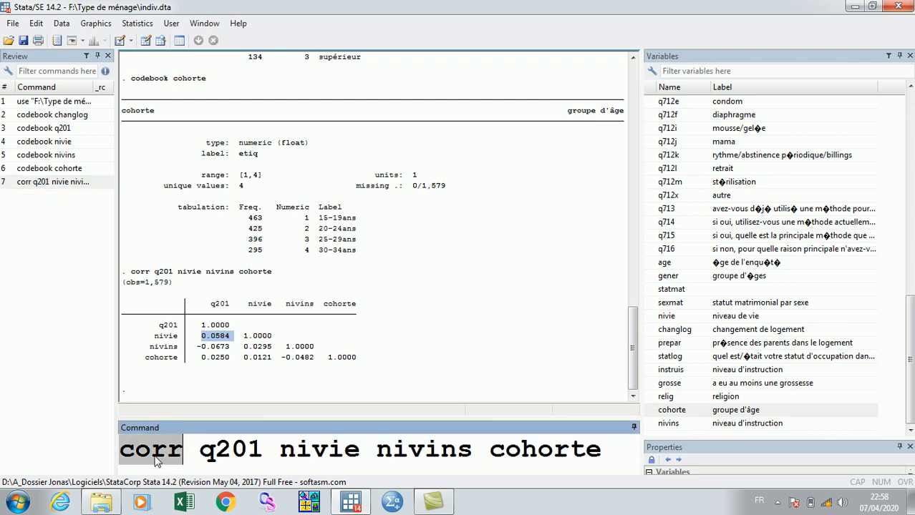
click(201, 451)
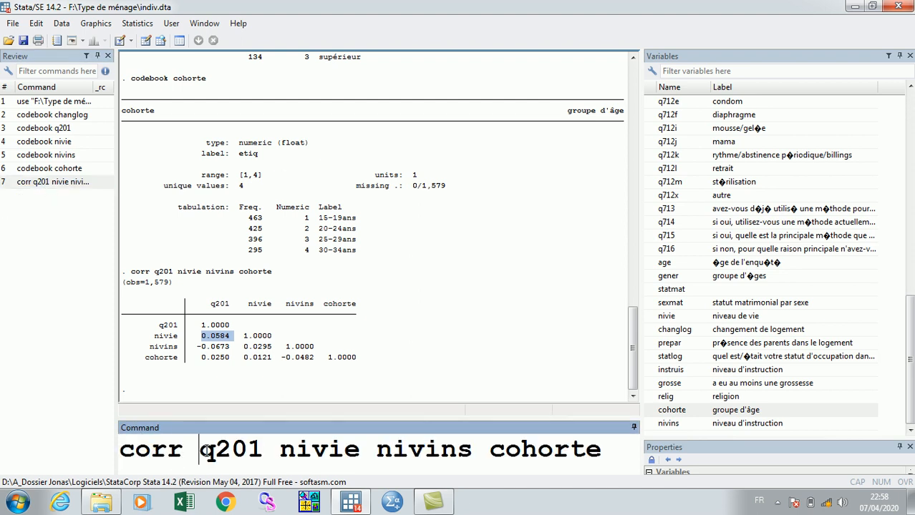
double_click(657, 332)
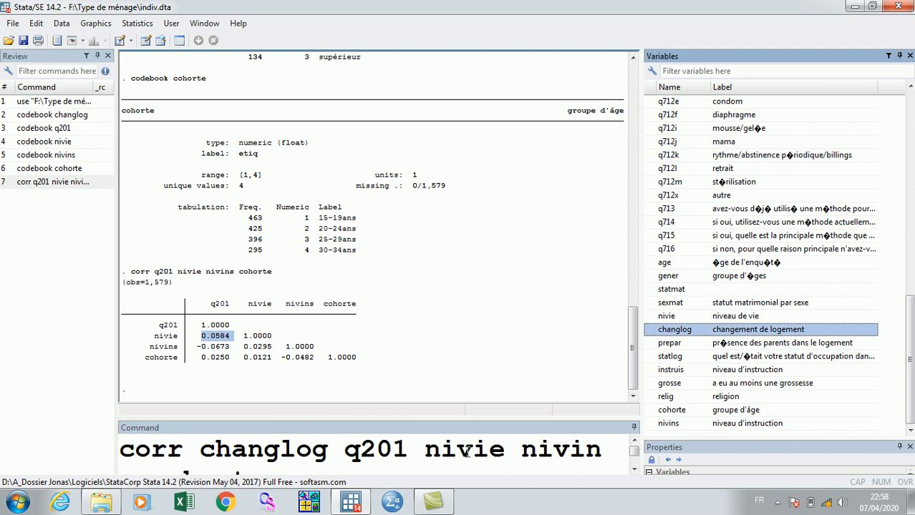
drag(451, 419, 450, 372)
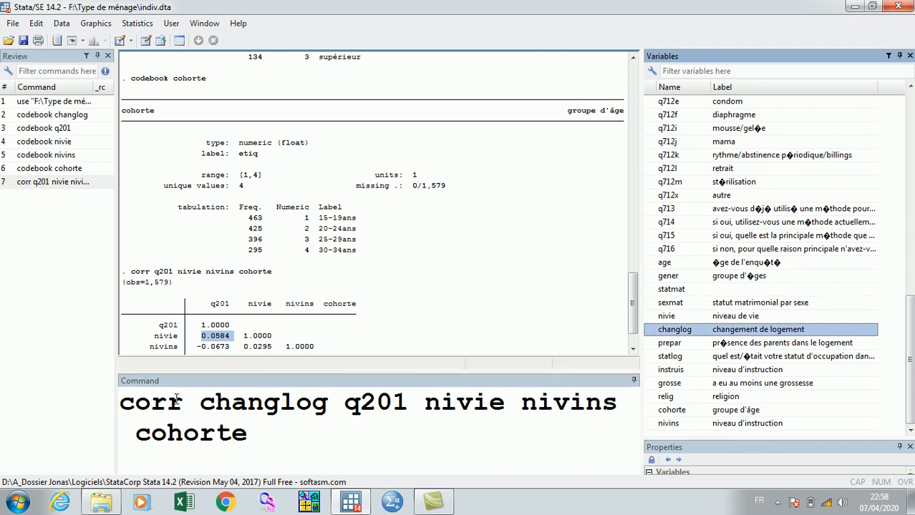
Step: Replace corr with keep and run the command to retain only changlog, q201, nivie, nivins and cohorte
double_click(151, 404)
text(ke)
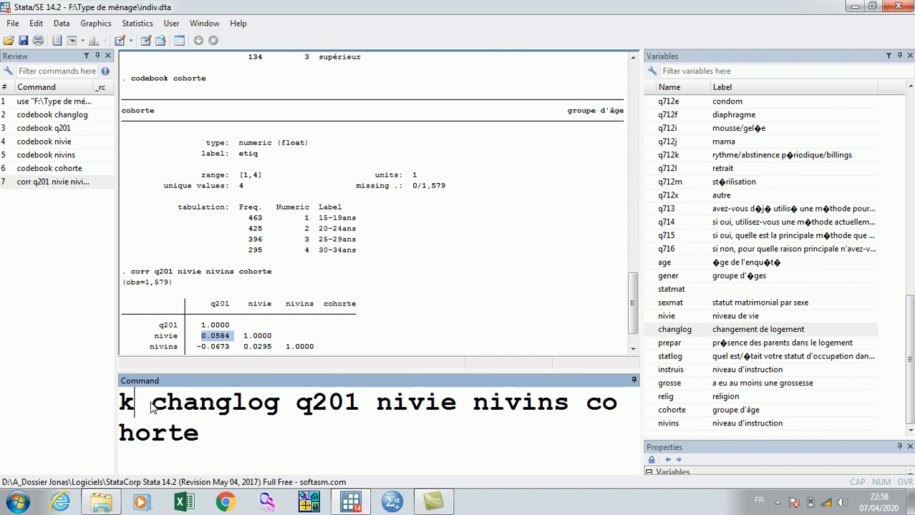
text(ep)
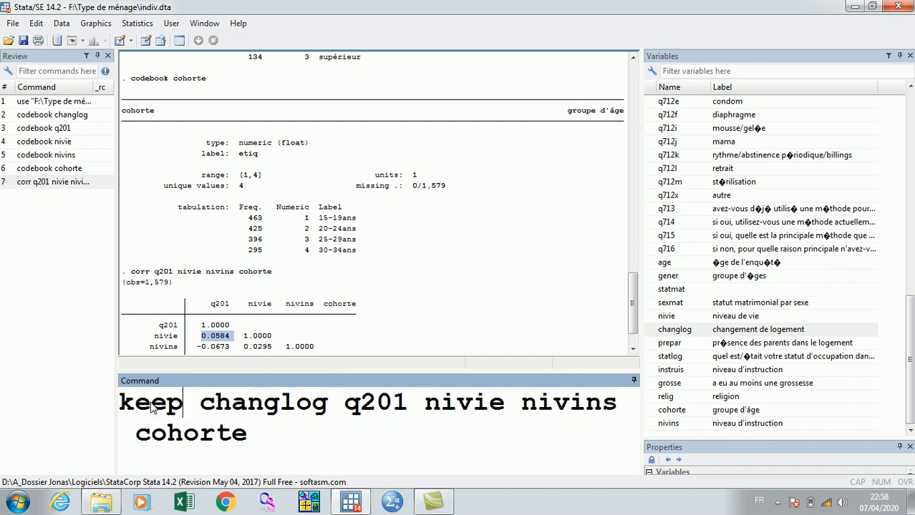
click(255, 435)
key(Return)
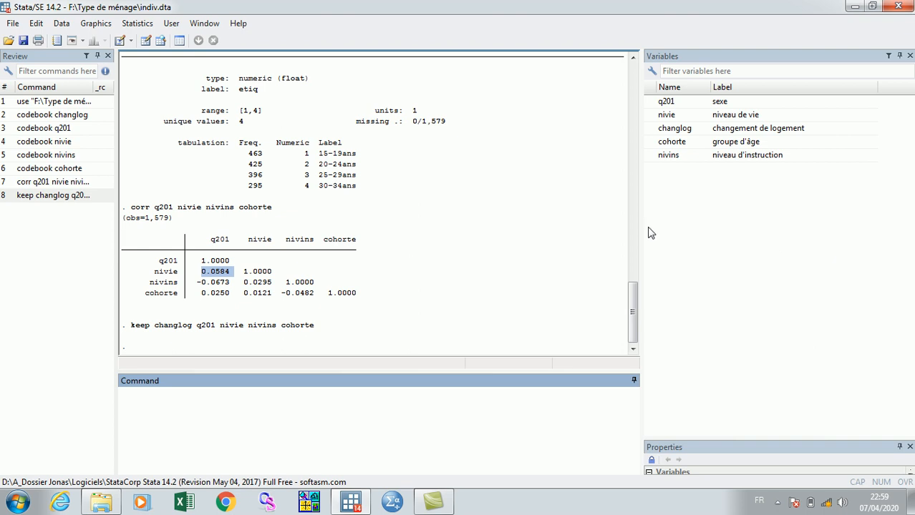
Step: Tabulate nivie with the gen option to create indicator variables using the stub nivie
drag(639, 229, 703, 232)
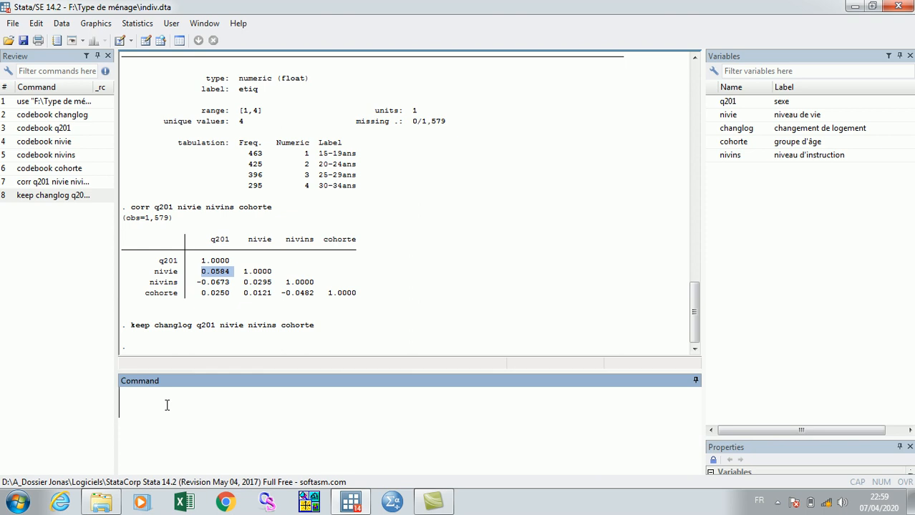
text(tab)
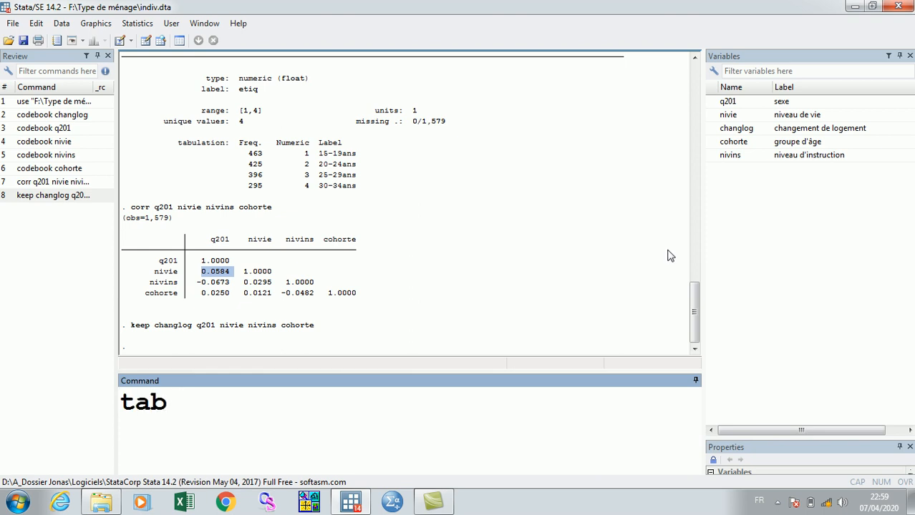
click(712, 118)
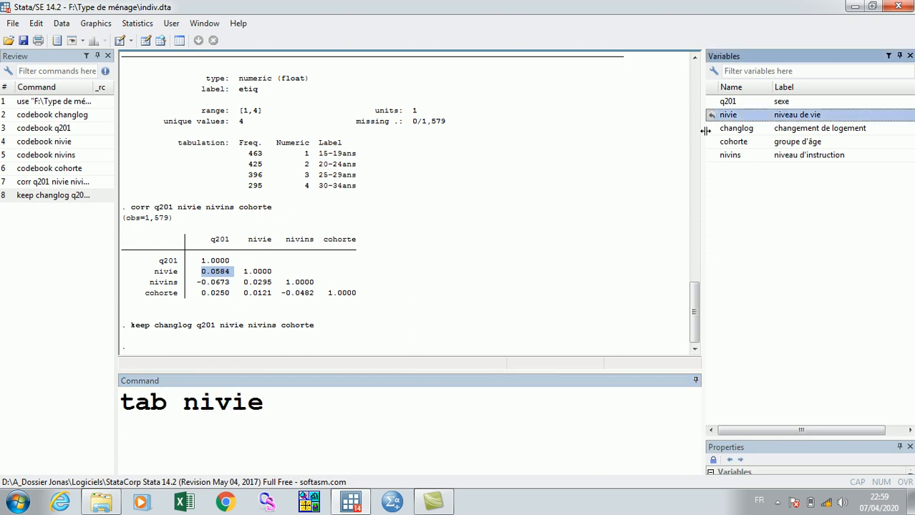
click(293, 396)
text(, ge)
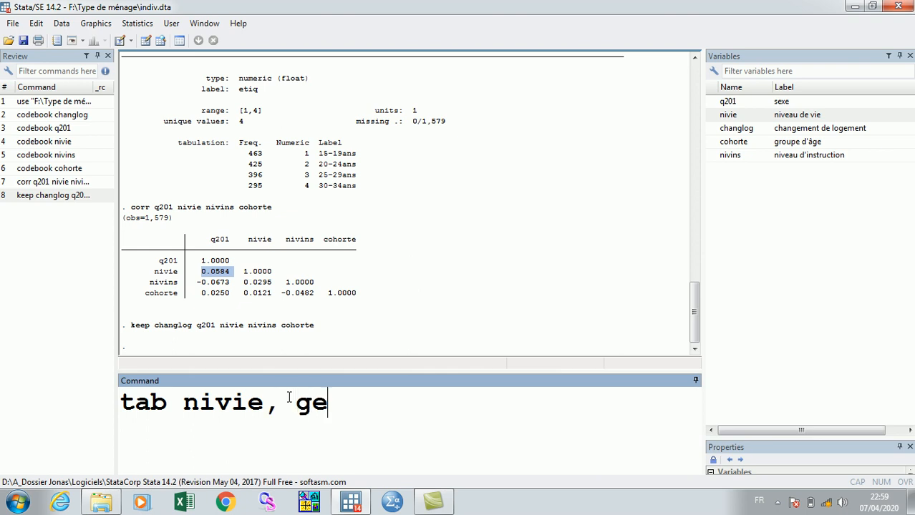
text(n ()
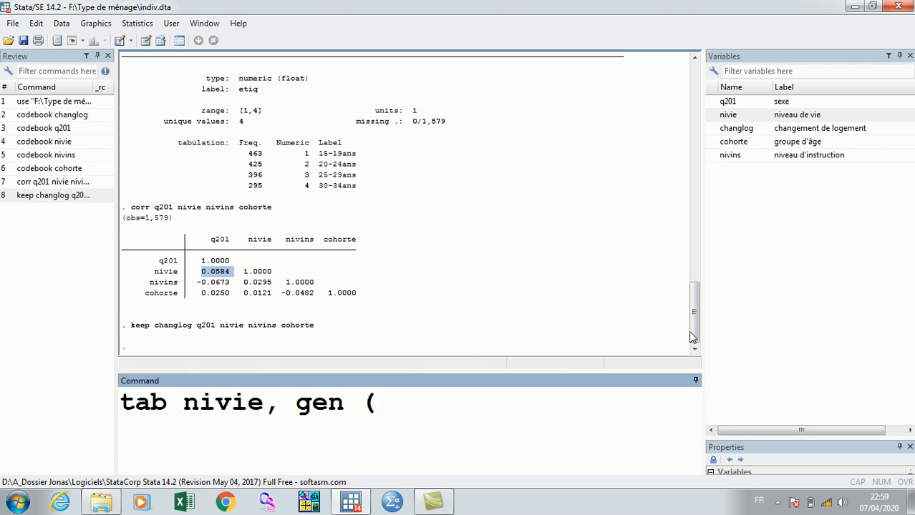
click(713, 118)
click(478, 403)
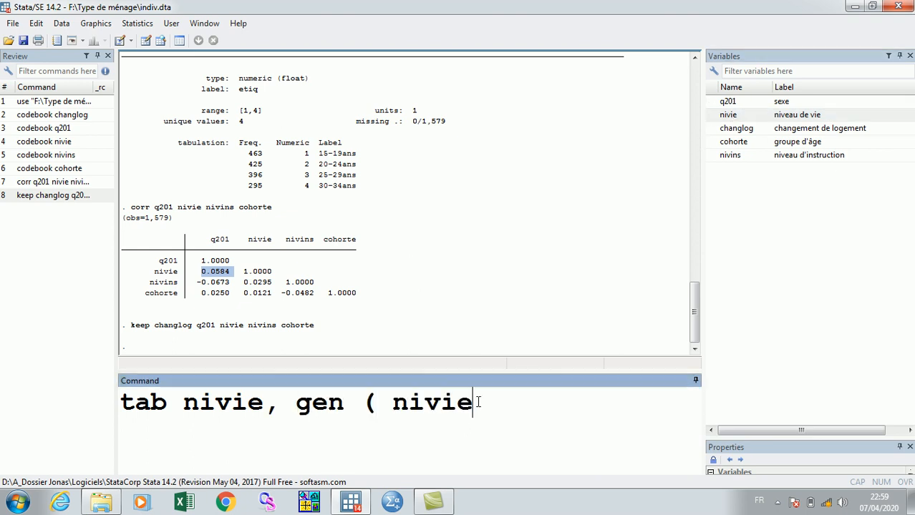
text())
key(Return)
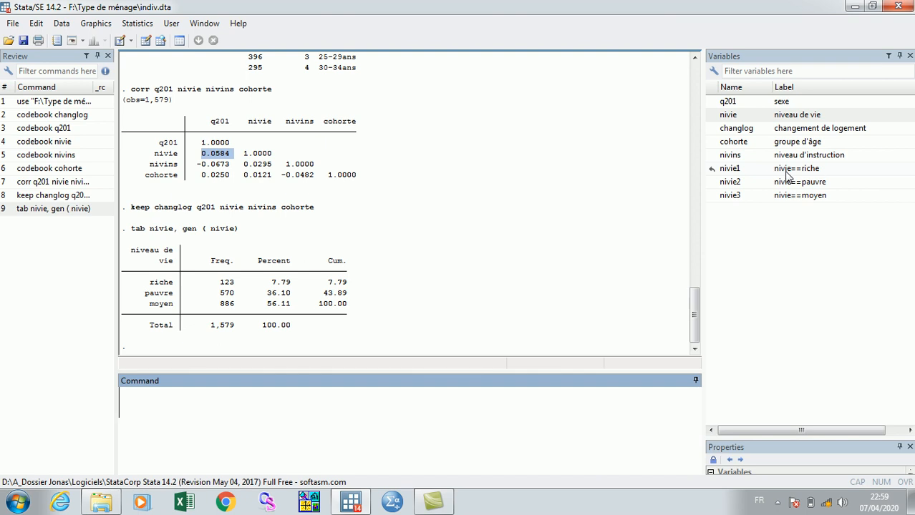
Step: Tabulate the indicator variable nivie1 and highlight its 0 and 1 codes
text(tab)
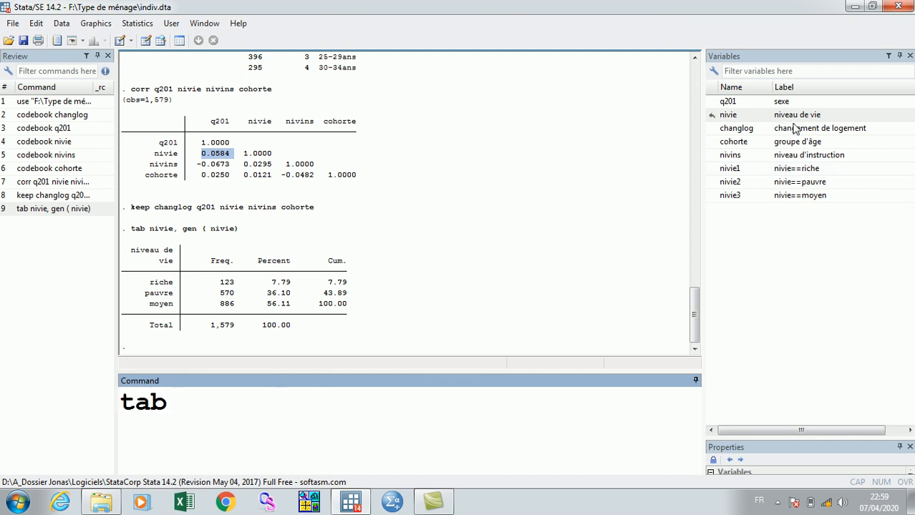
click(714, 170)
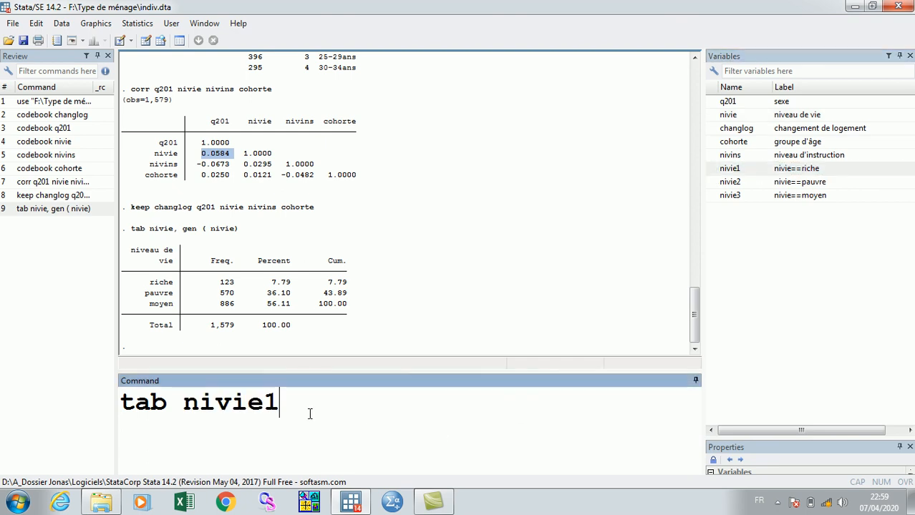
key(Return)
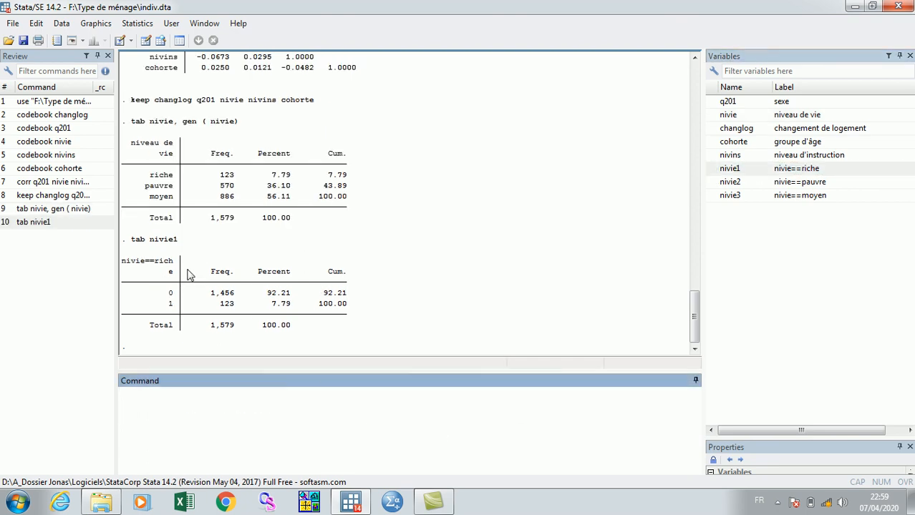
mouse_move(176, 293)
mouse_down()
mouse_move(166, 294)
mouse_move(168, 305)
mouse_up()
click(378, 307)
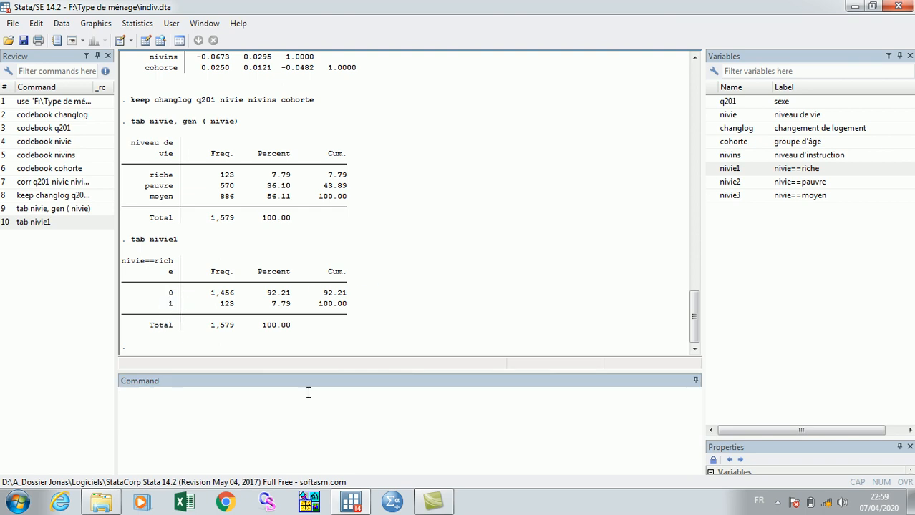
Step: Reuse the earlier tab nivie command to tabulate q201 and generate indicator variables with the stub q201
click(585, 73)
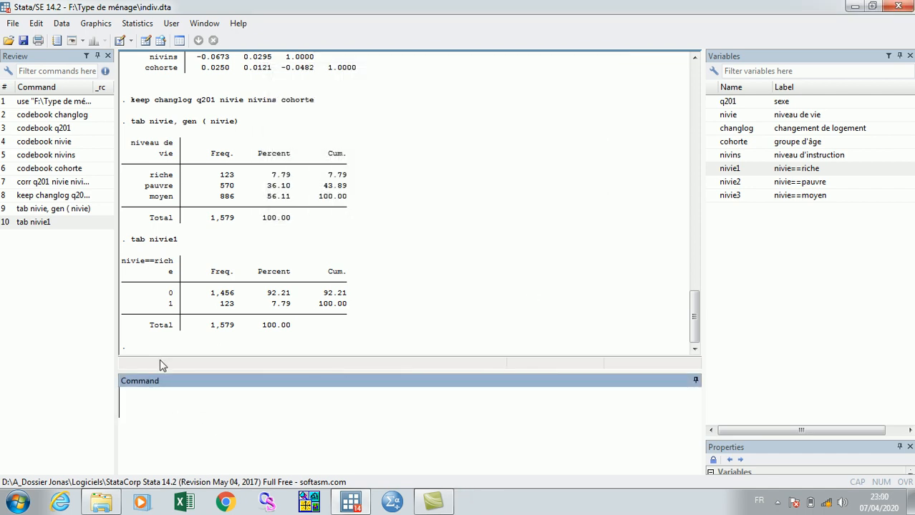
click(62, 209)
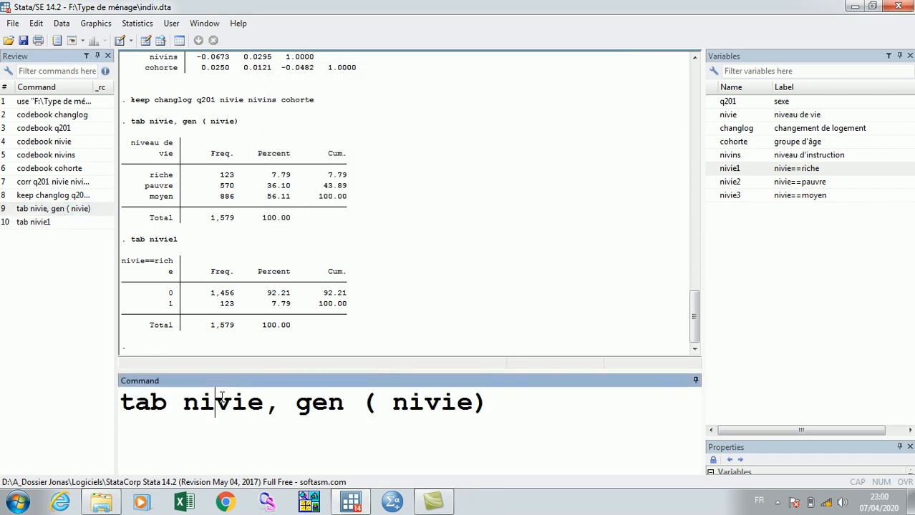
double_click(223, 402)
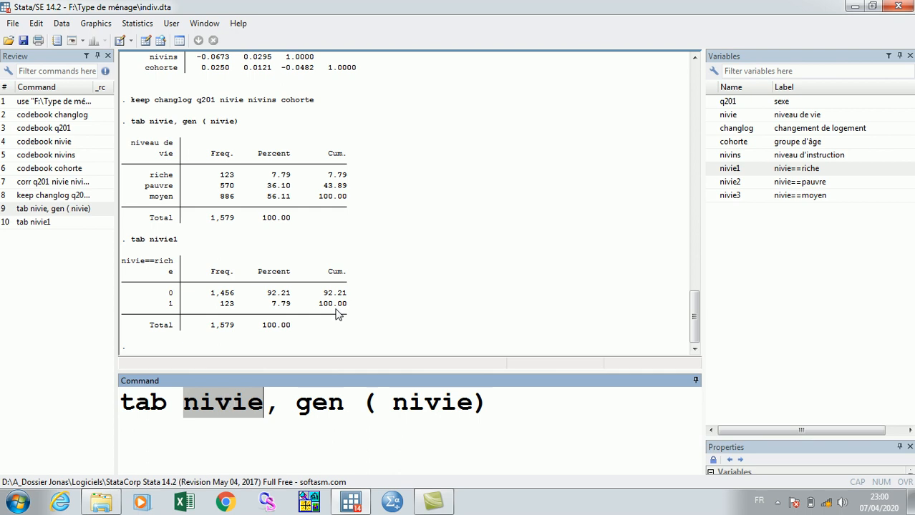
click(712, 104)
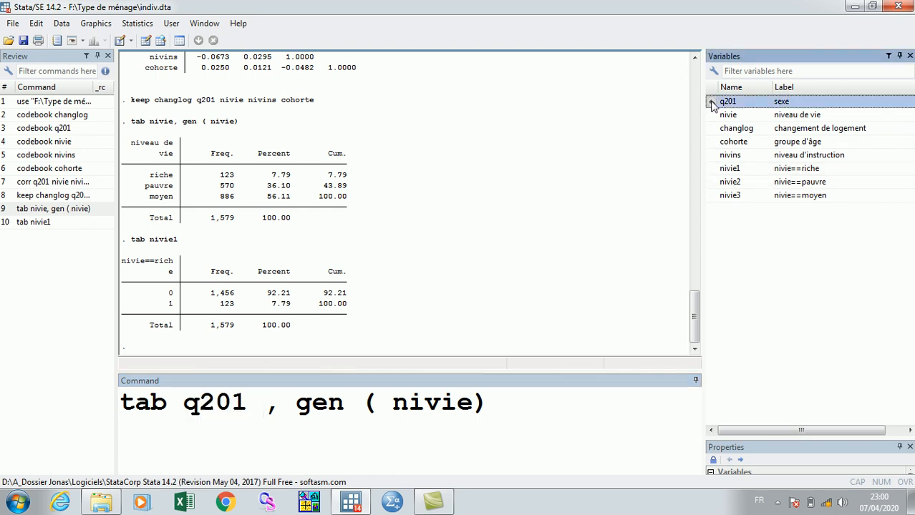
double_click(449, 396)
click(712, 104)
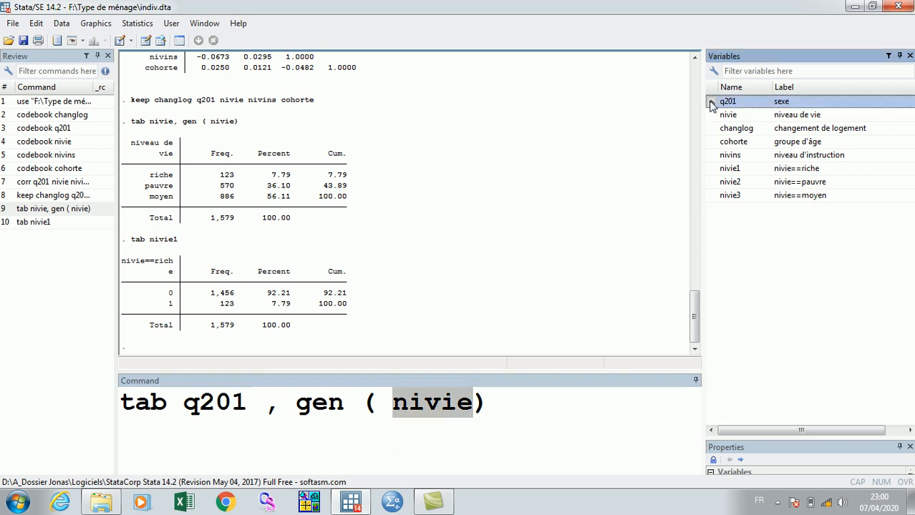
double_click(711, 103)
click(502, 405)
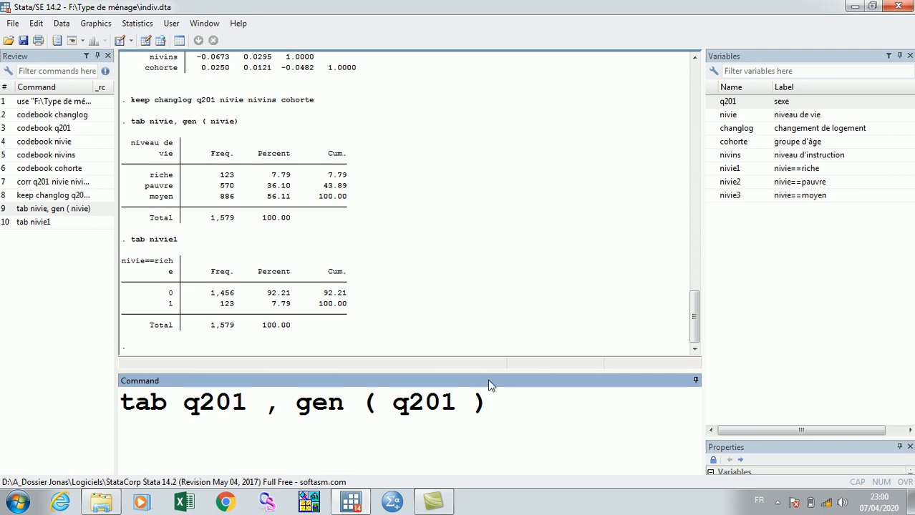
key(Return)
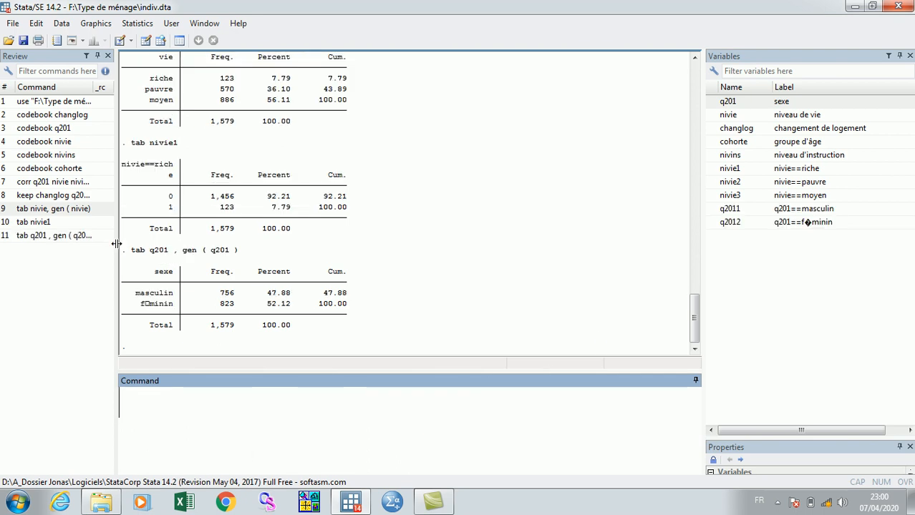
Step: Tabulate cohorte with the gen option to create age-group indicator variables using the stub cohorte, adapting the earlier nivie command
click(50, 210)
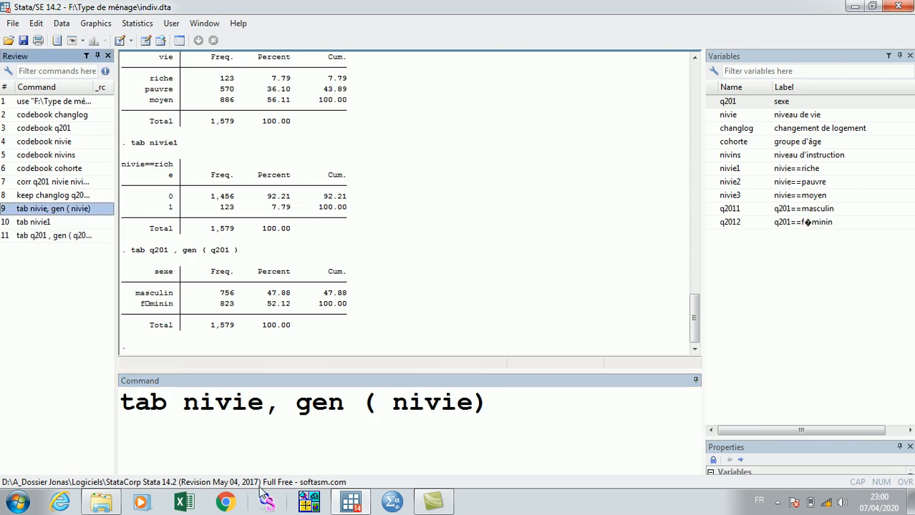
double_click(220, 412)
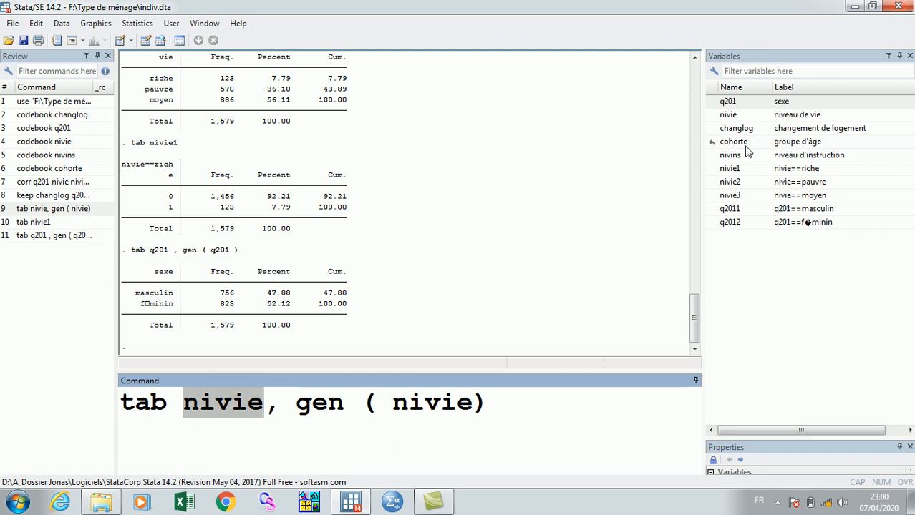
mouse_move(712, 118)
click(711, 143)
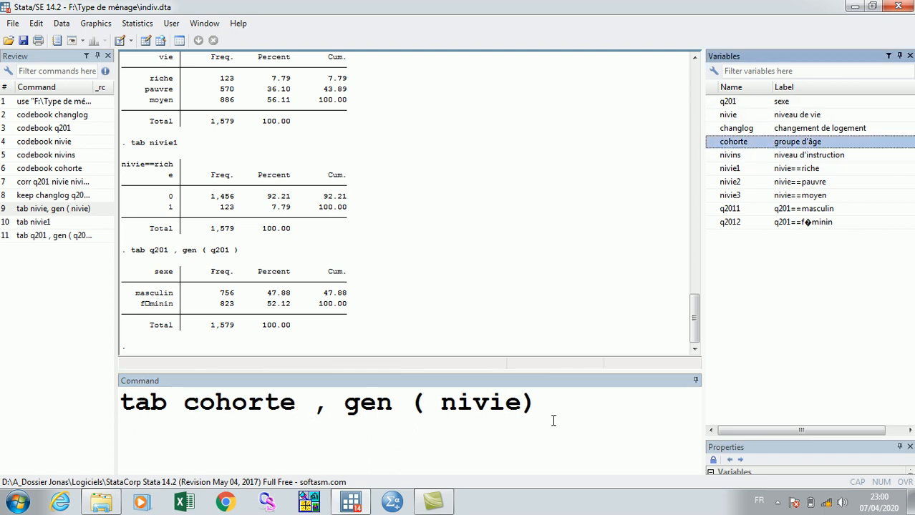
double_click(472, 401)
click(711, 143)
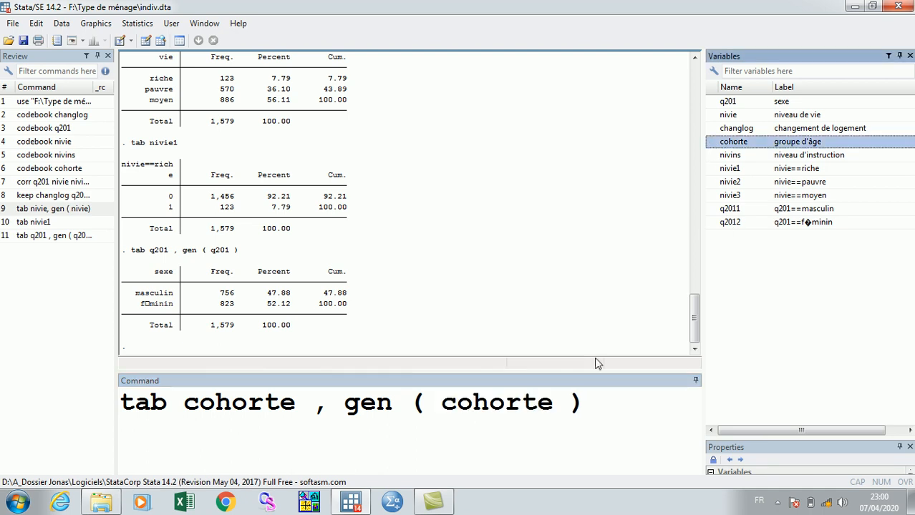
key(Return)
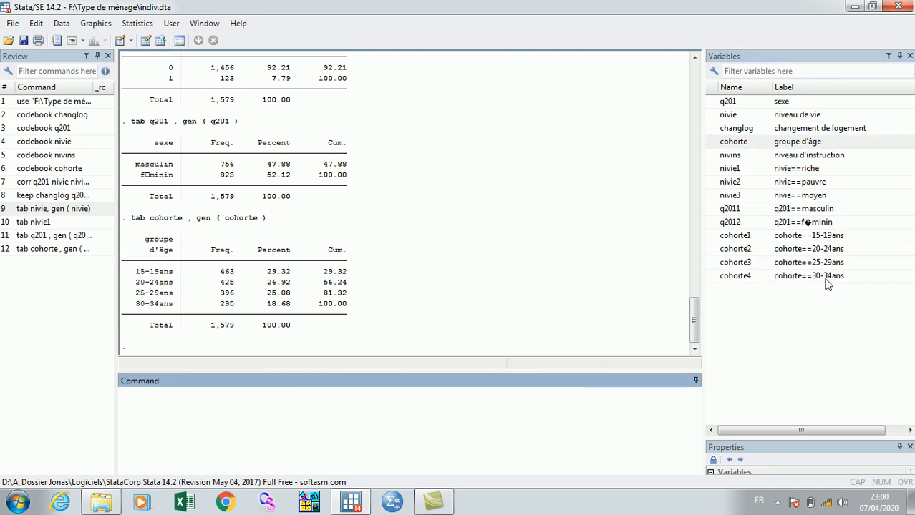
Step: Adapt the q201 tabulation command to nivins and generate education-level indicator variables with the stub nivins
click(56, 235)
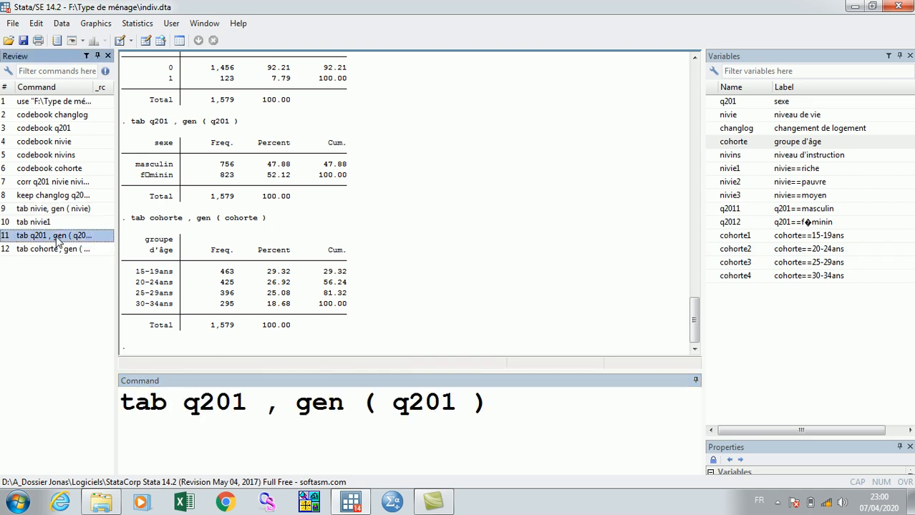
double_click(194, 396)
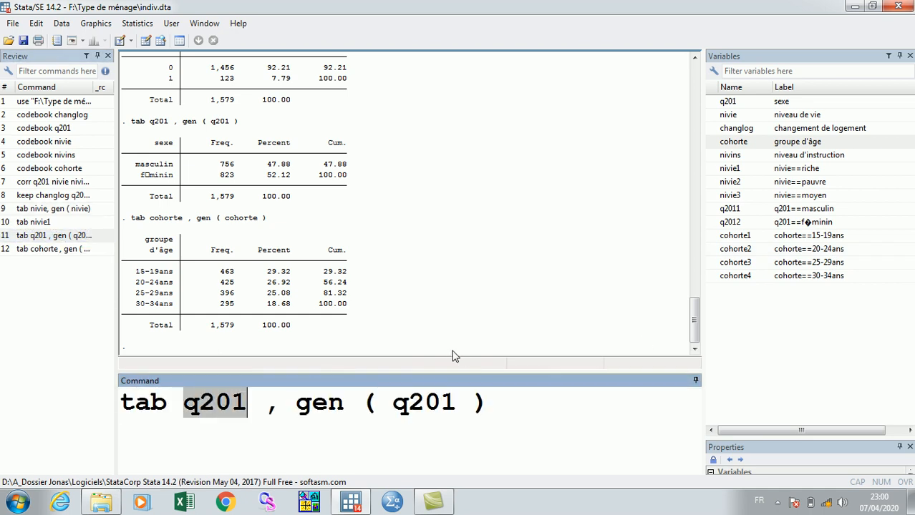
click(711, 156)
double_click(455, 396)
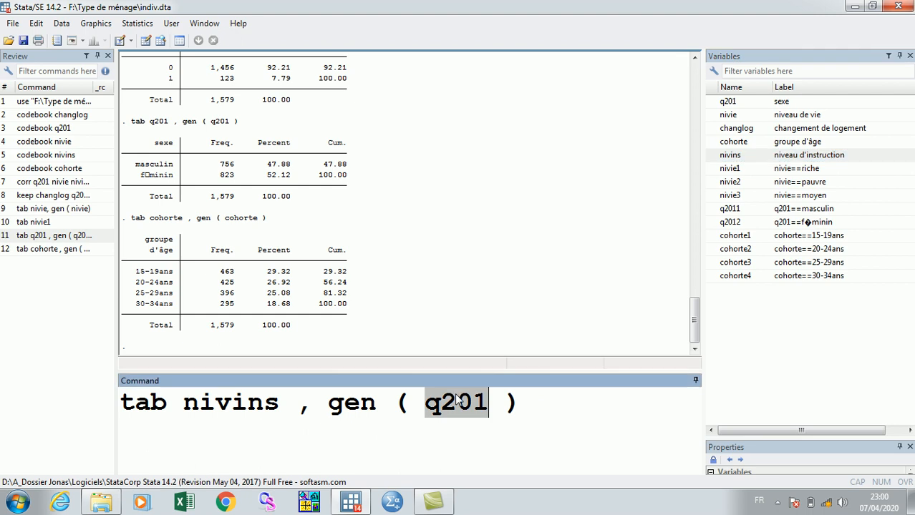
click(711, 155)
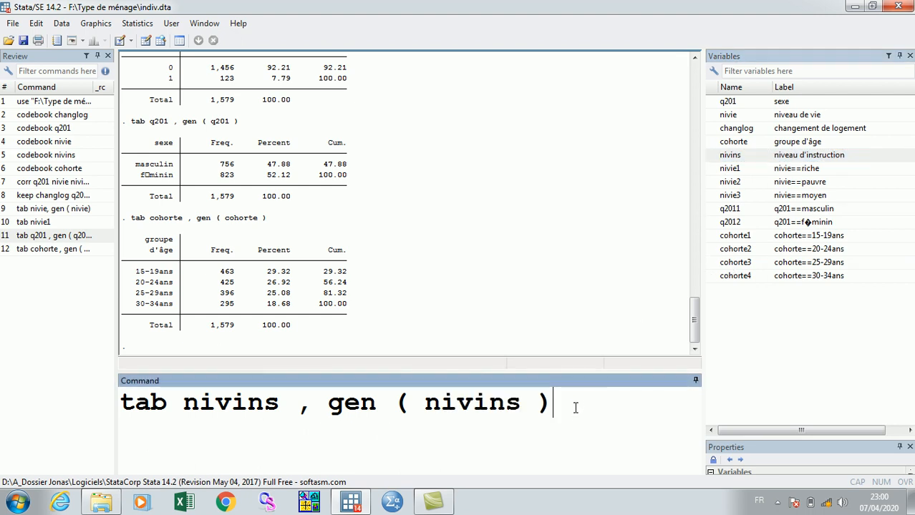
key(Return)
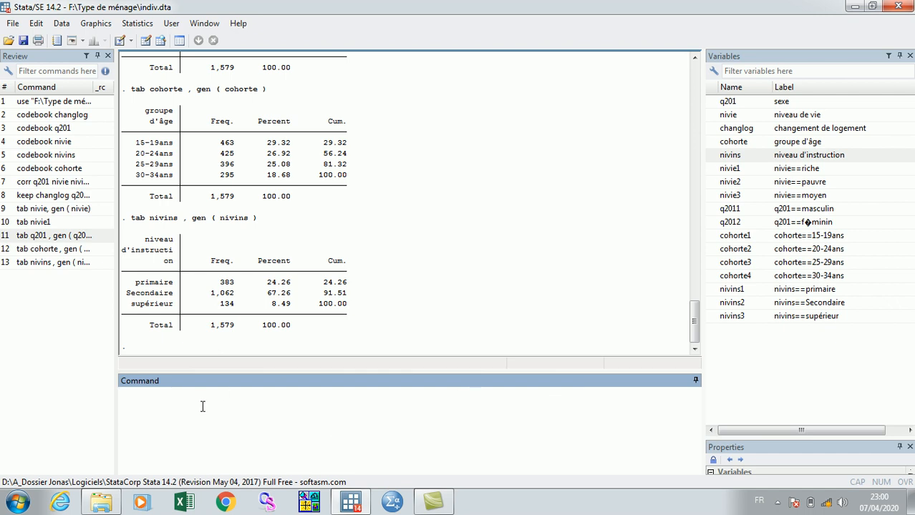
Step: Start an order command listing the indicators q2011, q2012, nivie1, nivie2 and nivie3
text(order)
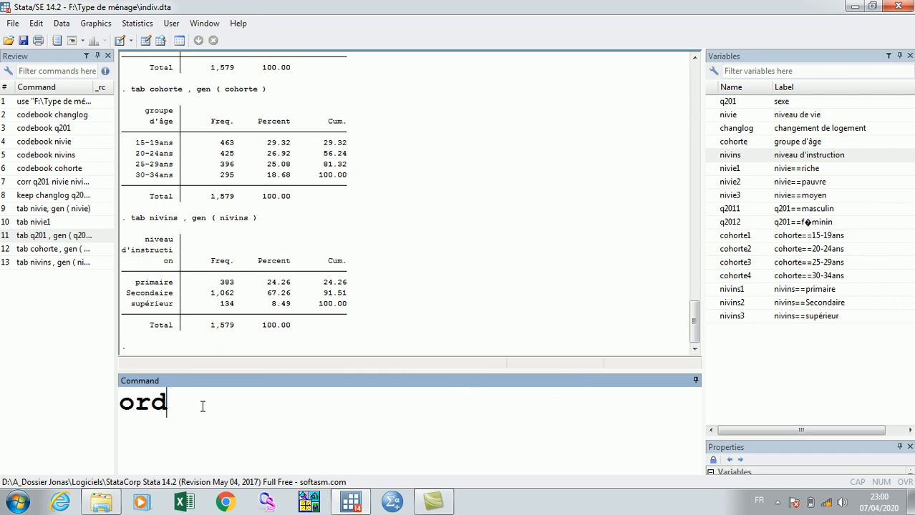
click(711, 209)
click(711, 222)
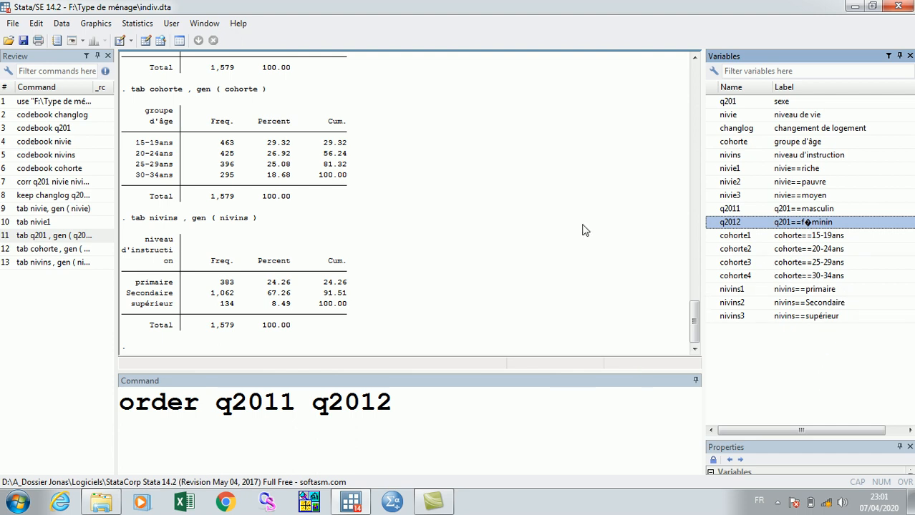
click(428, 401)
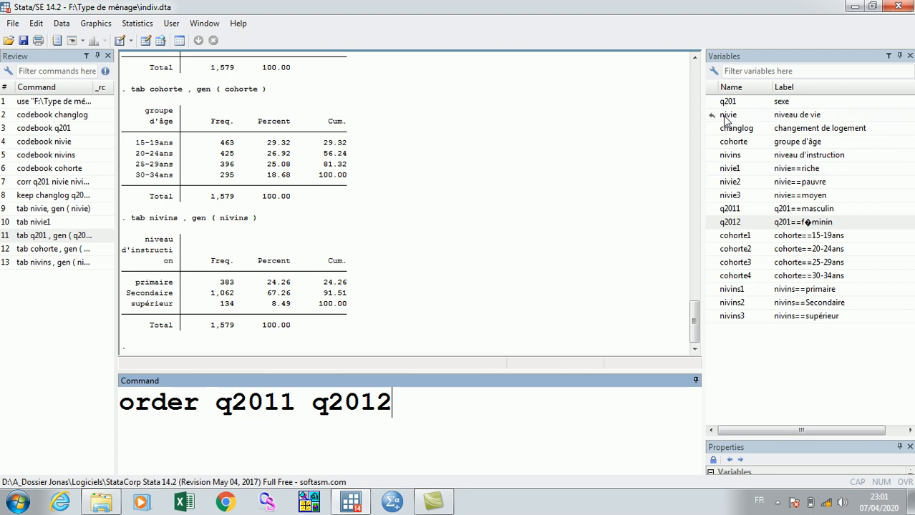
click(712, 171)
click(712, 183)
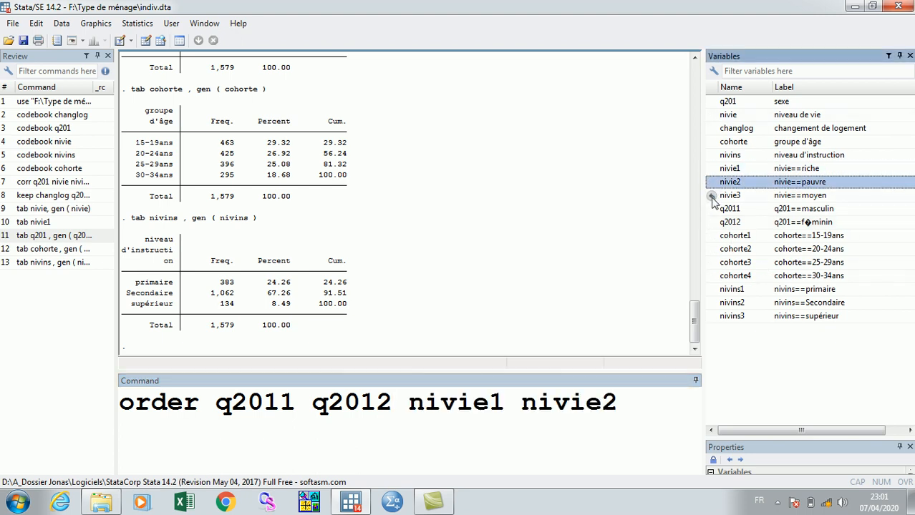
click(712, 197)
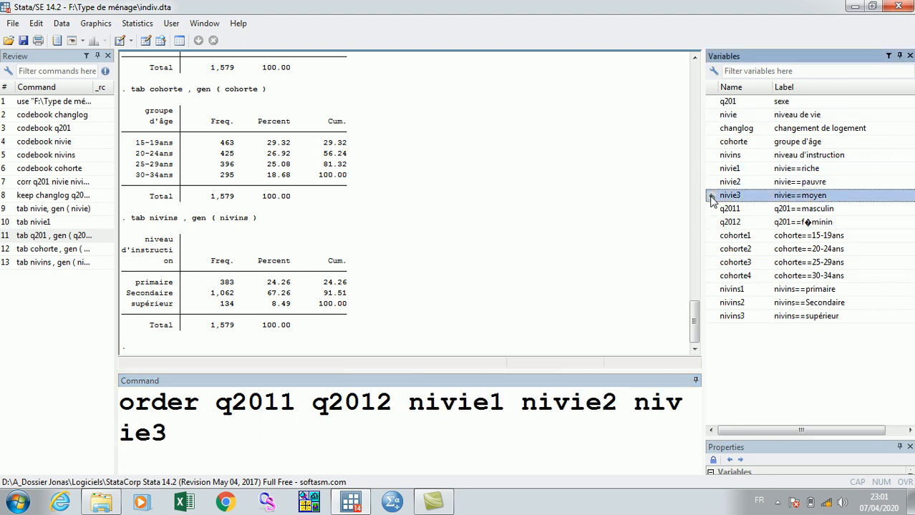
Step: Extend the order command's variable list with nivins1 to nivins3, followed by cohorte1 to cohorte4
click(712, 290)
click(712, 303)
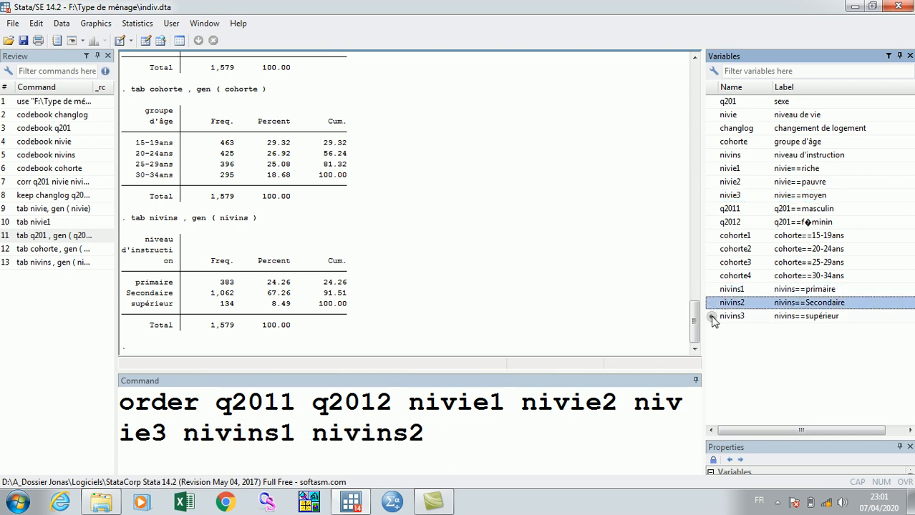
click(712, 317)
click(712, 236)
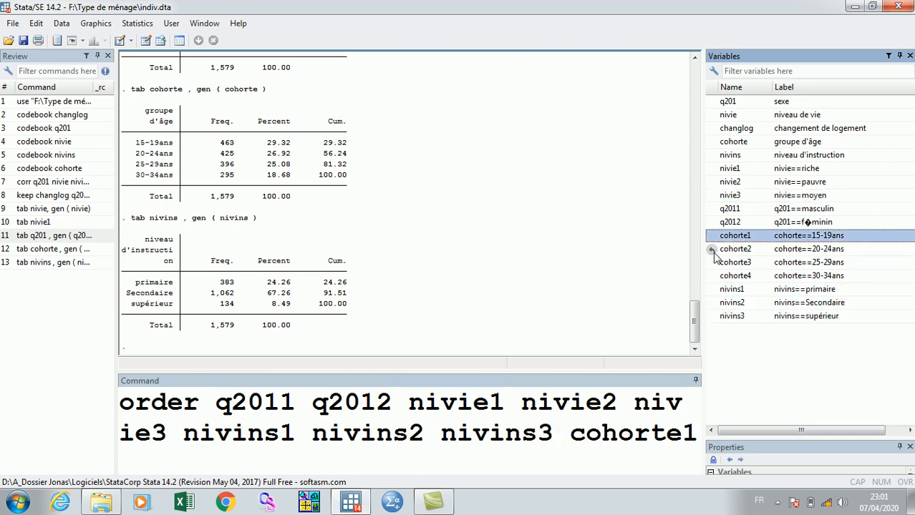
click(712, 250)
click(711, 262)
click(712, 276)
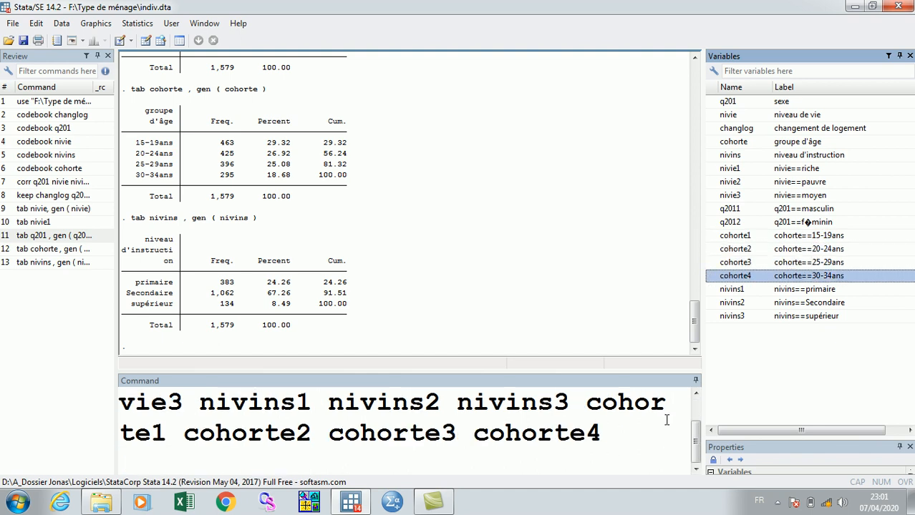
Step: Insert changlog before q2011 in the order command and run it to rearrange the variables
click(604, 430)
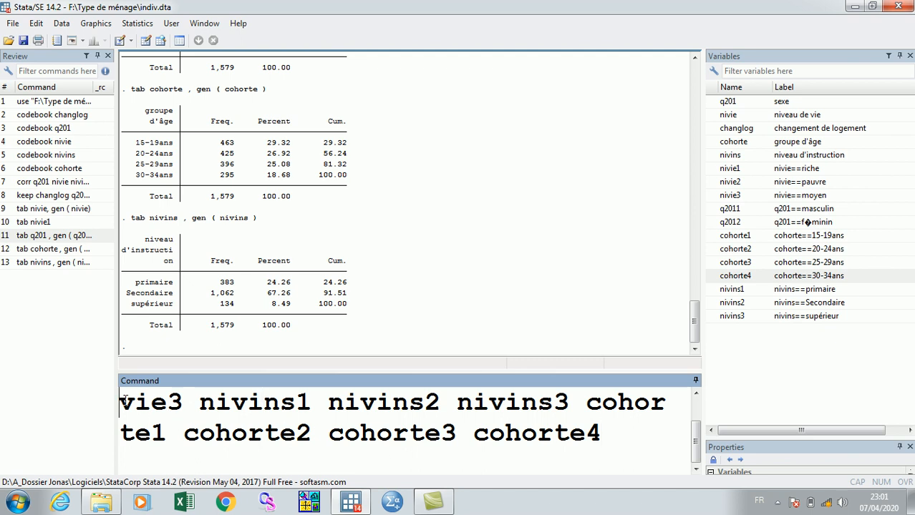
key(Up)
click(220, 406)
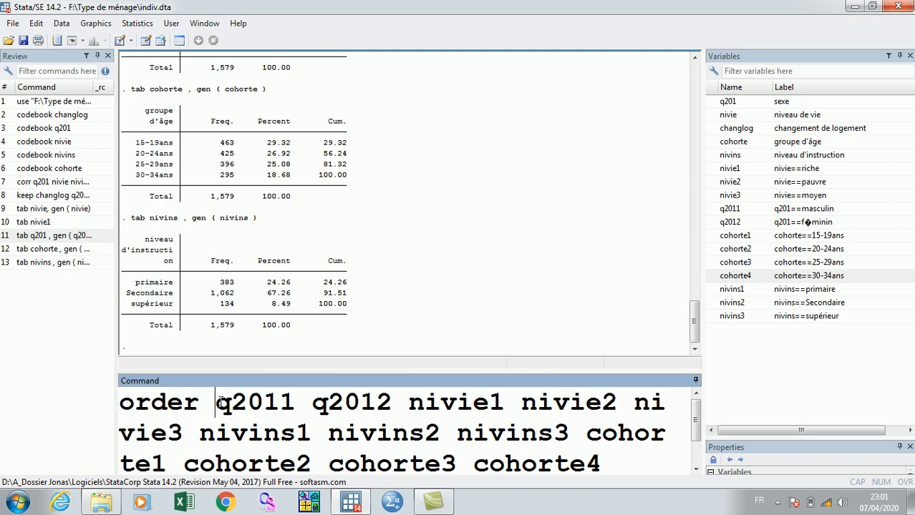
click(712, 128)
click(675, 458)
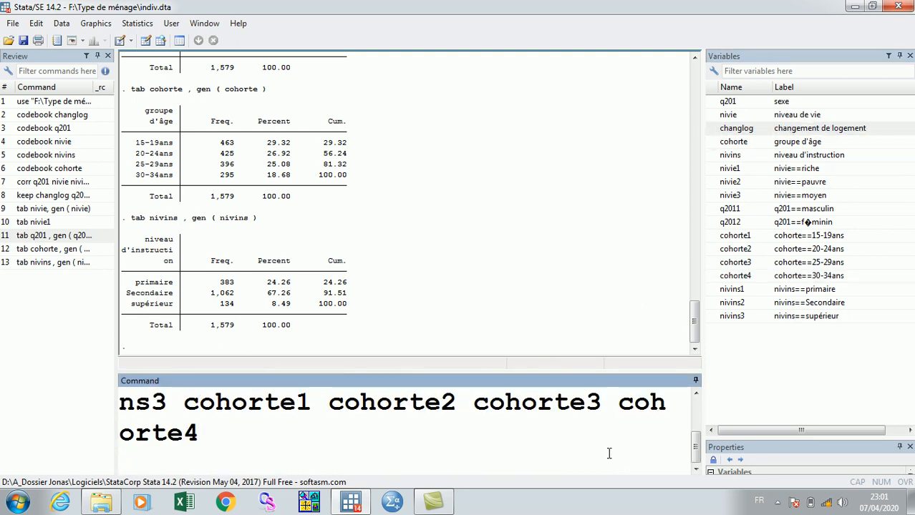
key(Return)
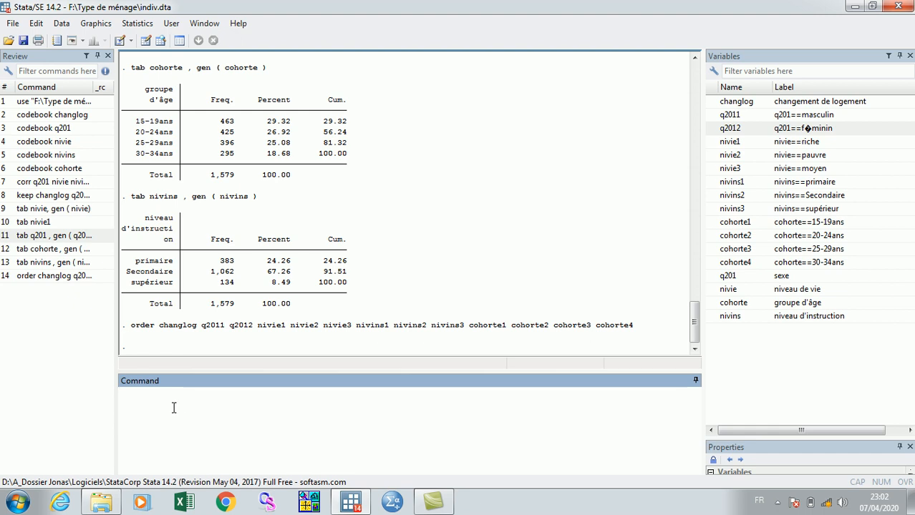
Step: Check the codebook frequencies of q201 and drop the indicator for the most frequent category, q2012
scroll(436, 246, up, 20)
scroll(440, 248, up, 3)
scroll(439, 248, down, 10)
scroll(444, 256, down, 9)
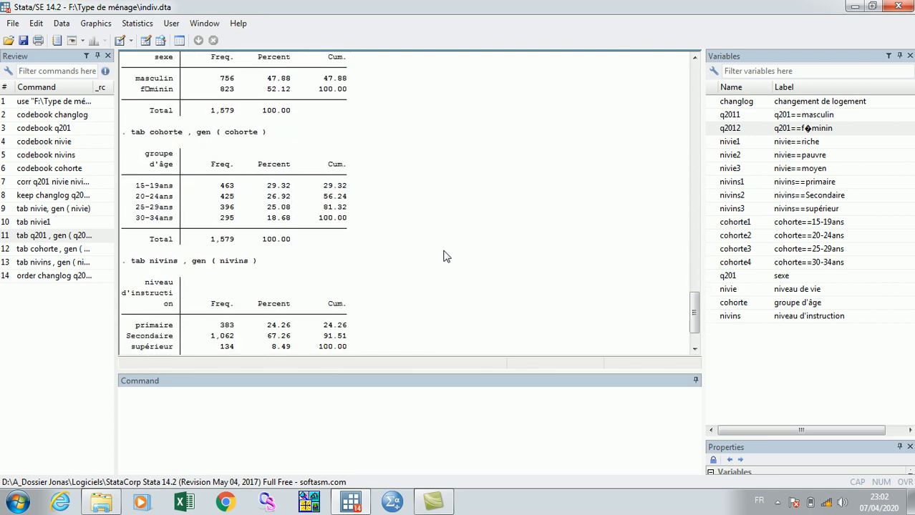
scroll(444, 257, up, 3)
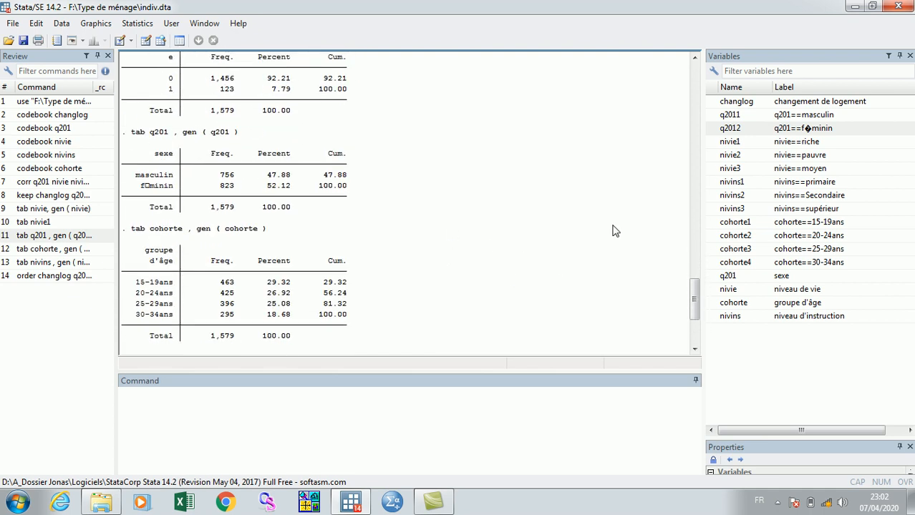
drag(693, 301, 692, 141)
click(186, 405)
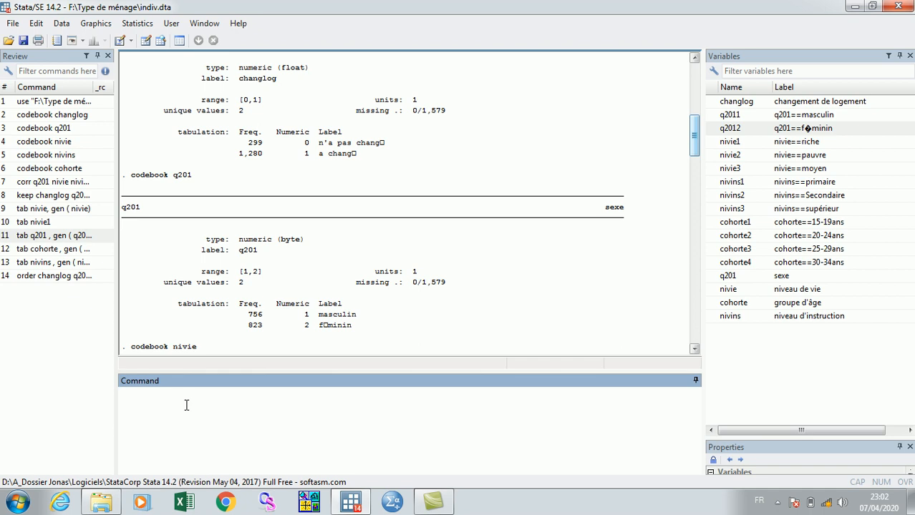
text(drop)
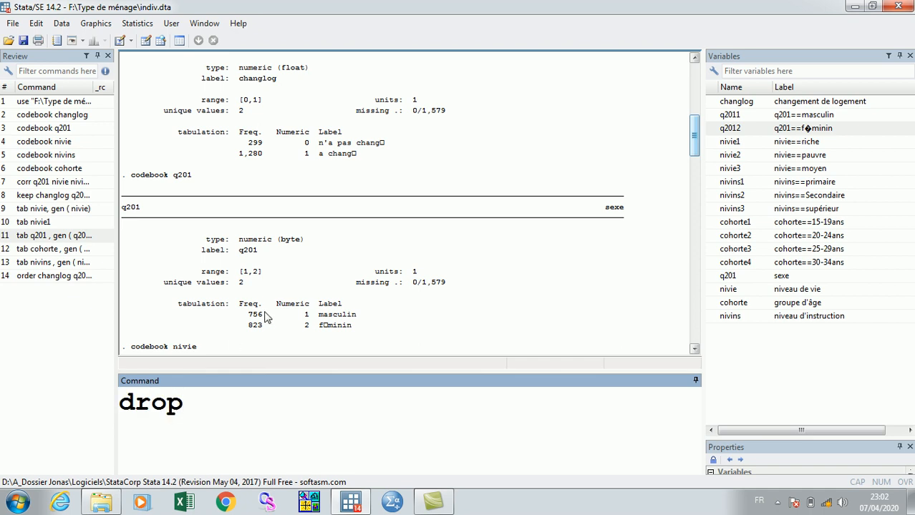
scroll(374, 293, down, 2)
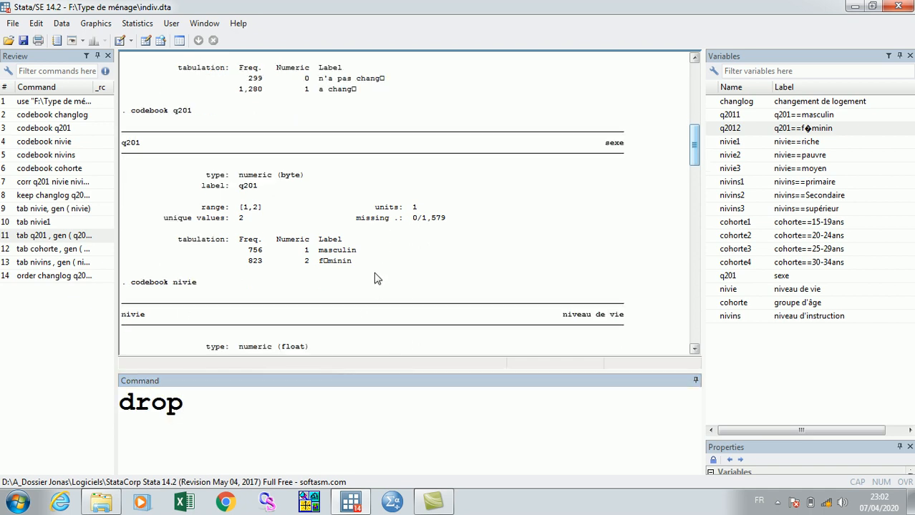
scroll(378, 282, down, 1)
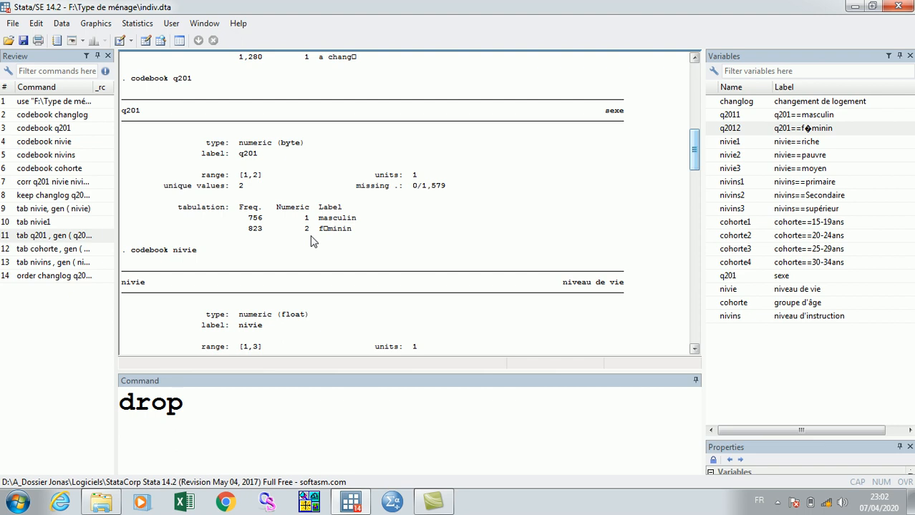
drag(265, 232, 252, 233)
click(195, 406)
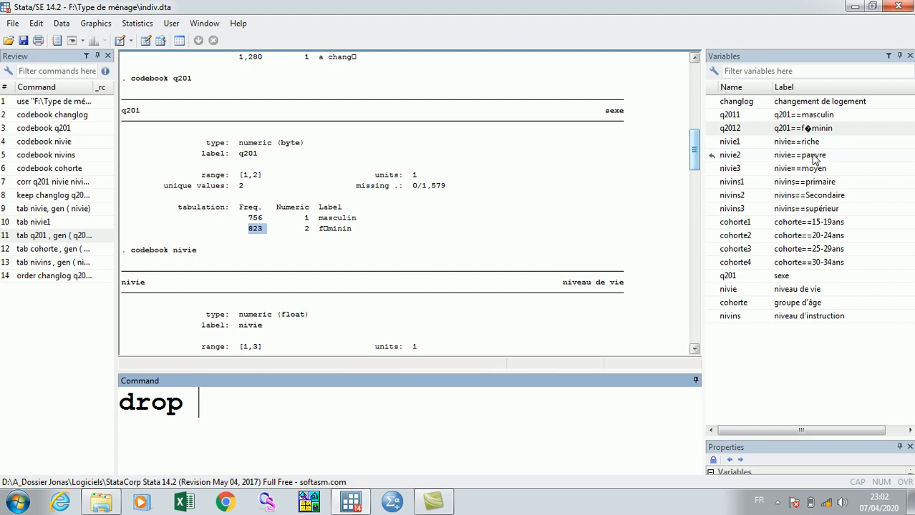
click(711, 129)
key(Return)
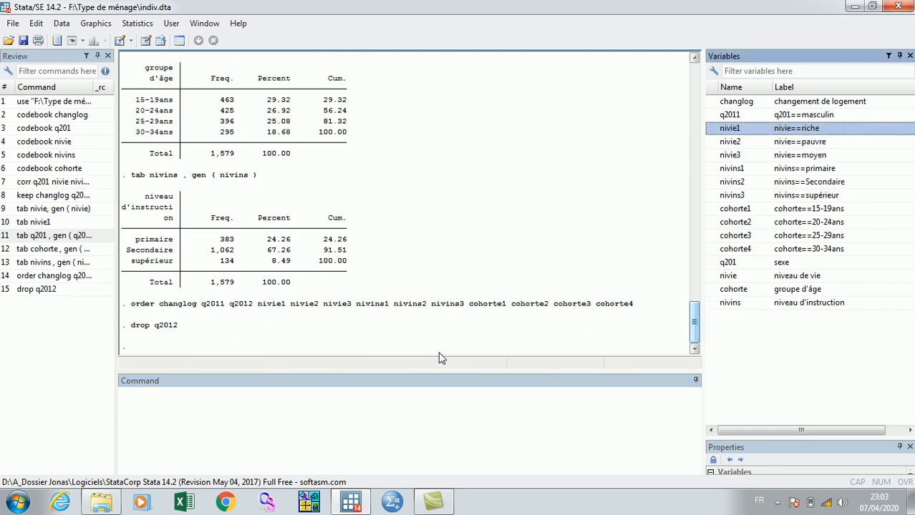
Step: Check the nivie frequency table and drop the indicator for its most frequent category, nivie3
text(drop)
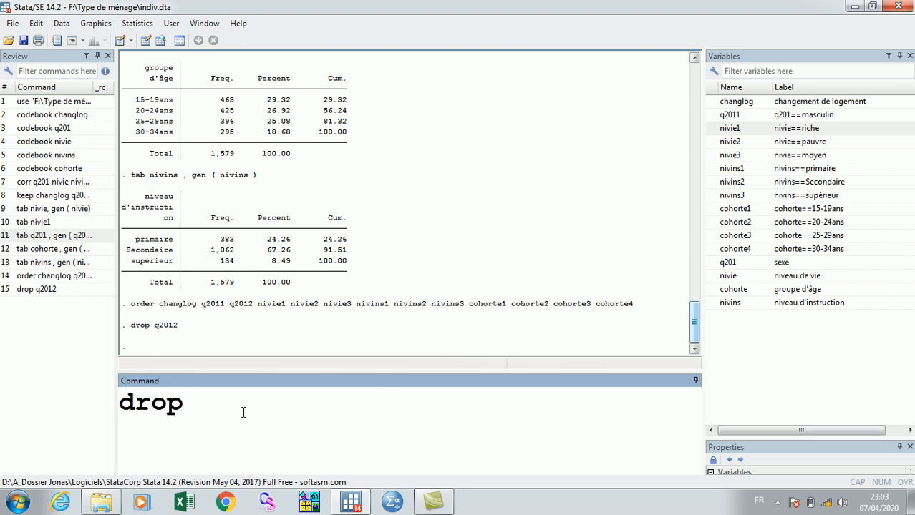
drag(695, 322, 694, 271)
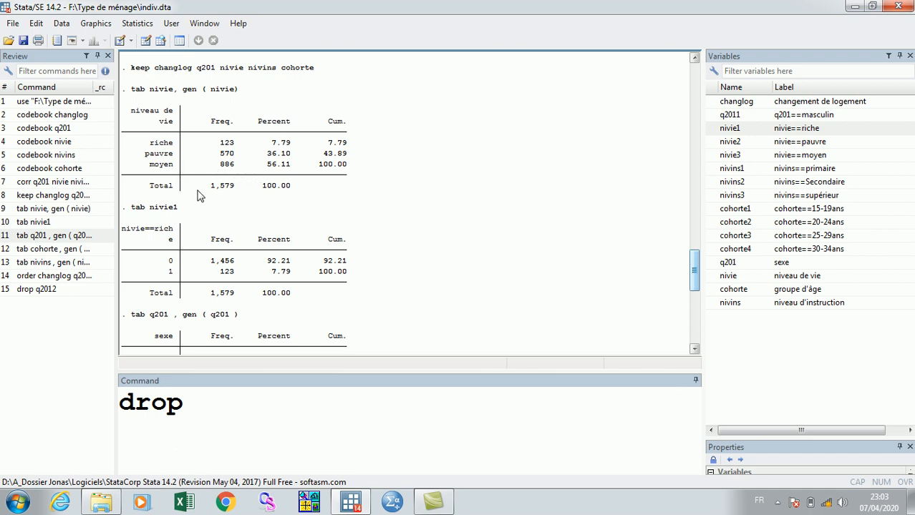
scroll(200, 196, up, 2)
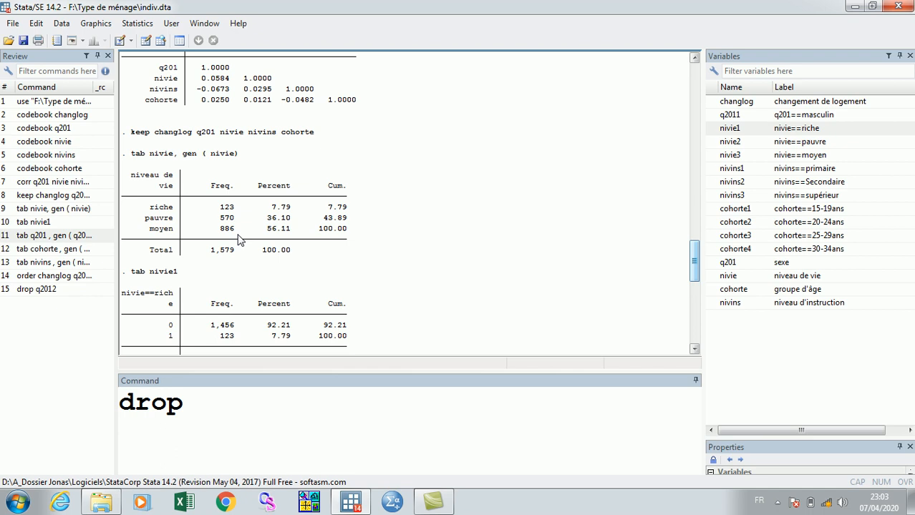
click(228, 402)
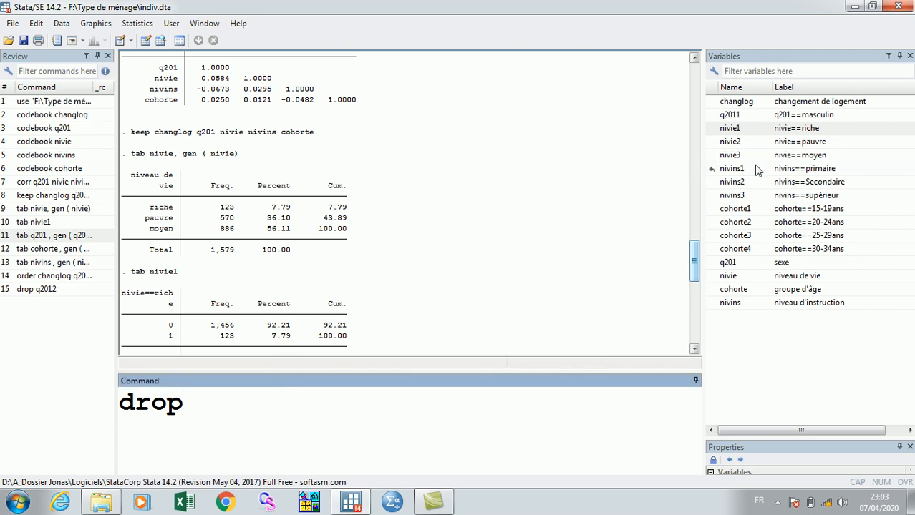
click(712, 156)
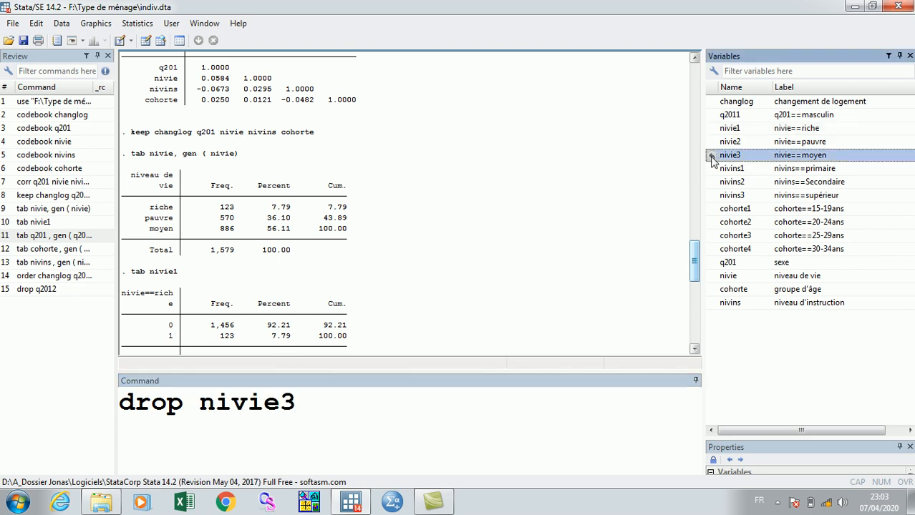
key(Return)
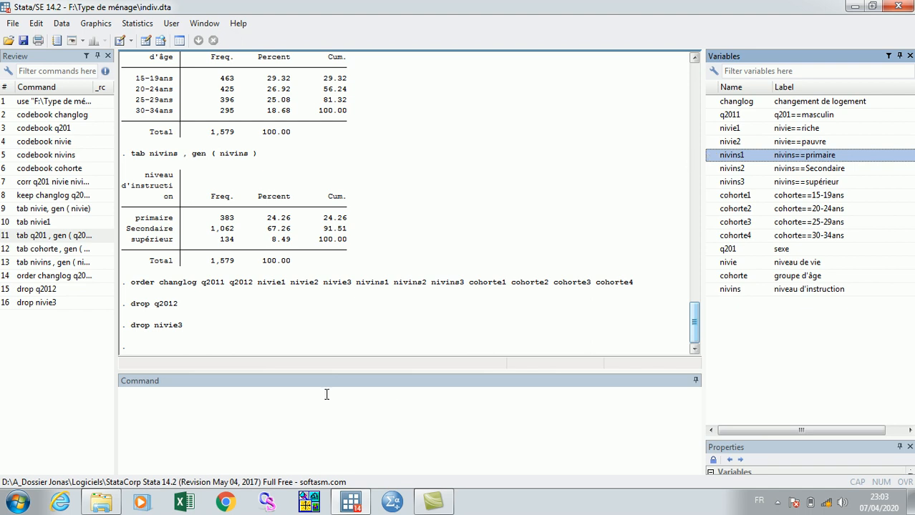
Step: Review the nivins frequency table and drop nivins2, the indicator for secondary education
click(174, 405)
text(drop)
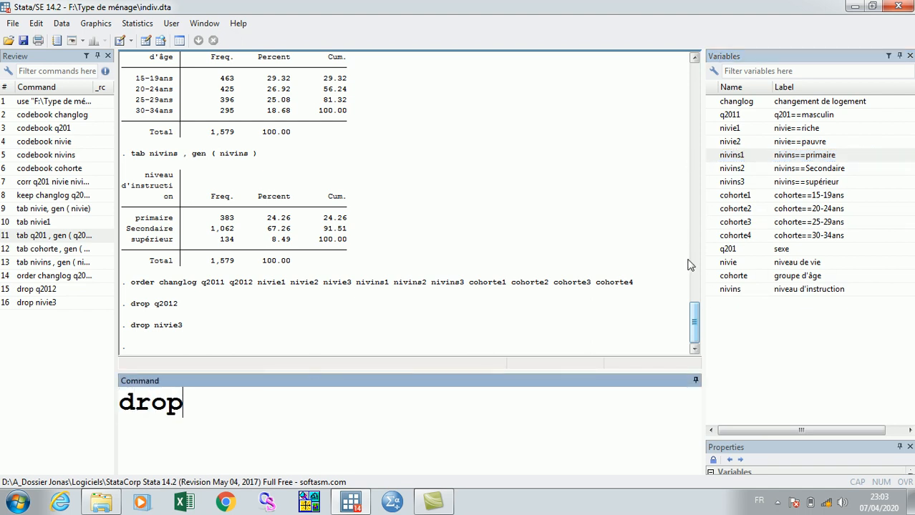
drag(694, 322, 692, 319)
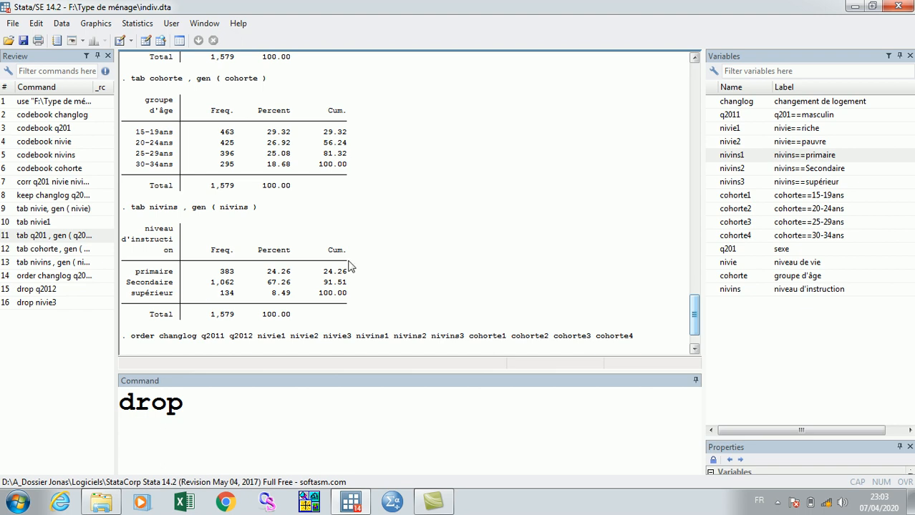
click(712, 169)
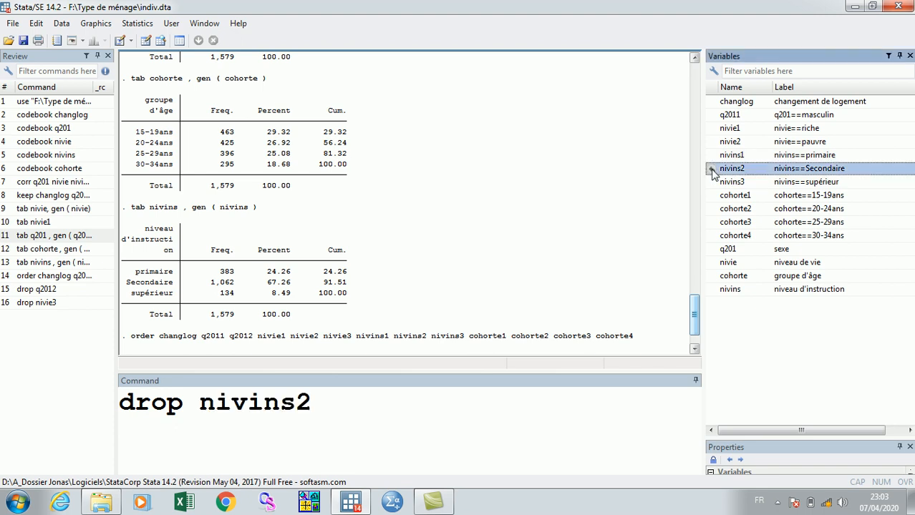
click(339, 411)
key(Return)
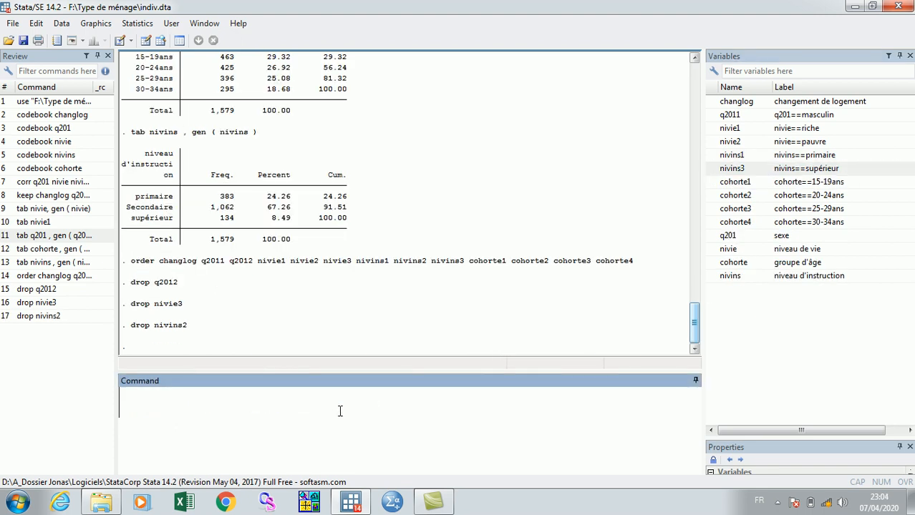
Step: Review the cohorte frequency table and drop cohorte1, the indicator for the 15-19 age group
text(drop)
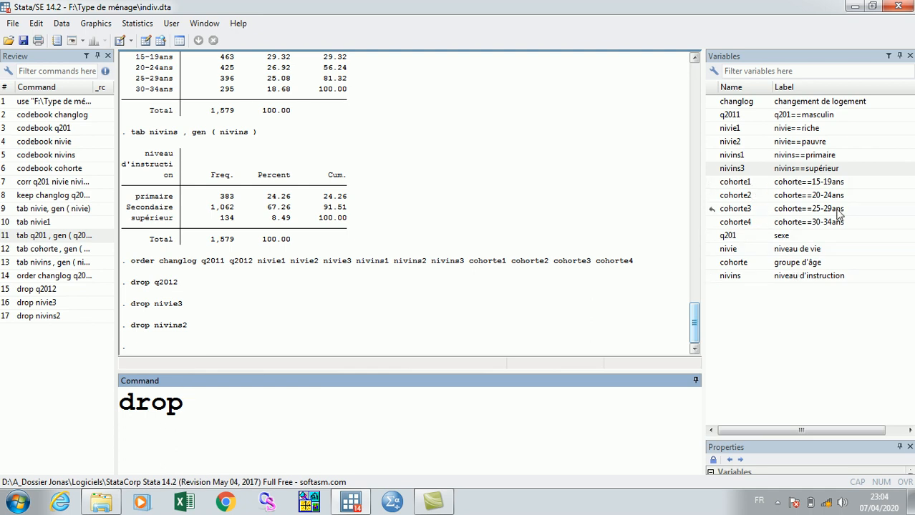
scroll(500, 305, up, 3)
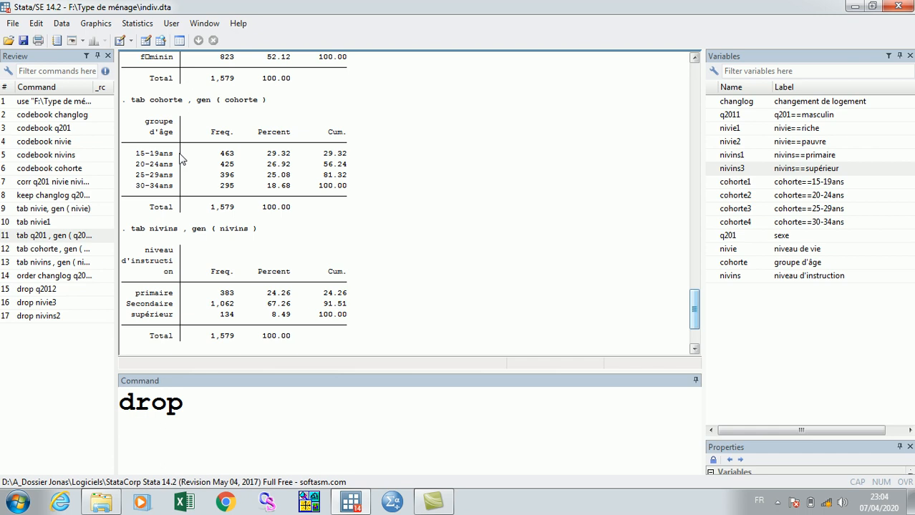
double_click(712, 184)
key(Return)
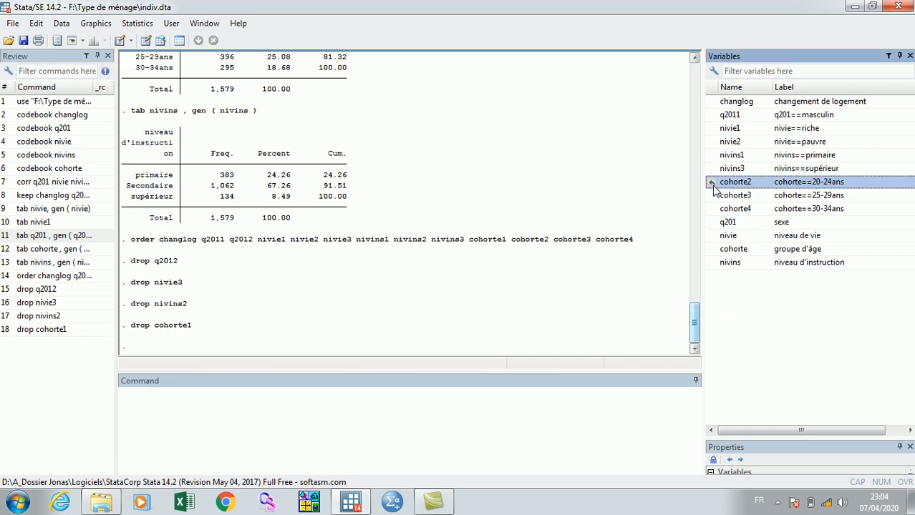
Step: Run a logistic regression of changlog on the single predictor q2011
click(246, 417)
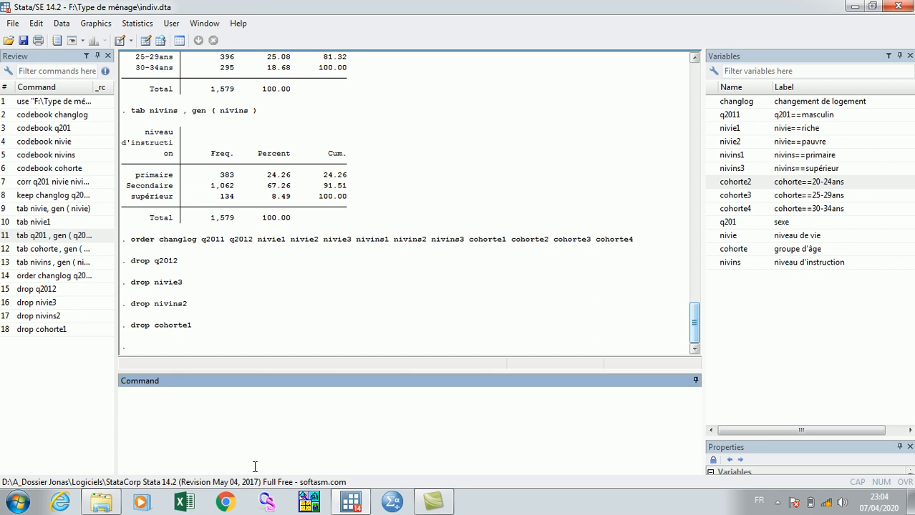
text(log)
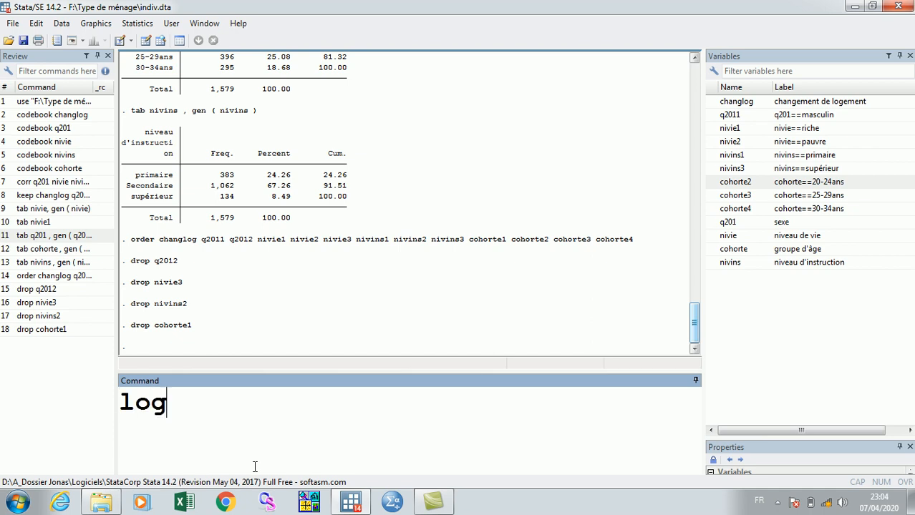
text(istic)
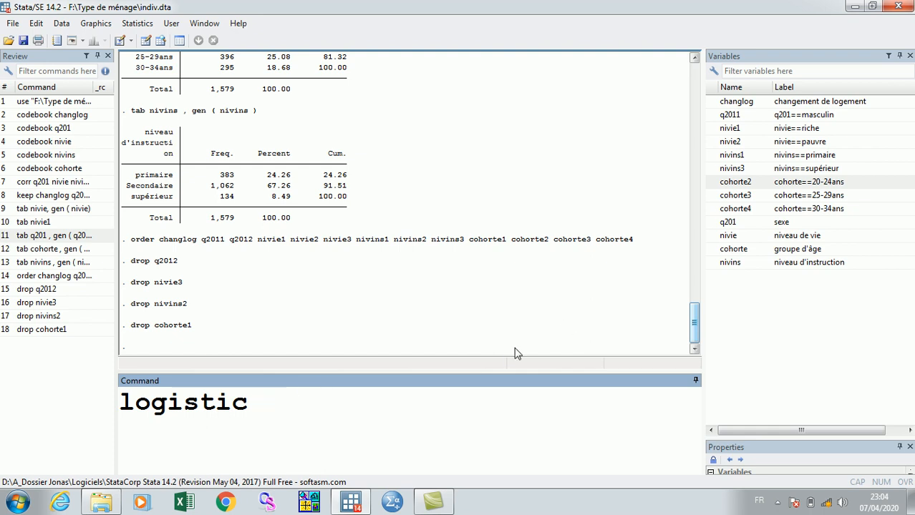
click(712, 104)
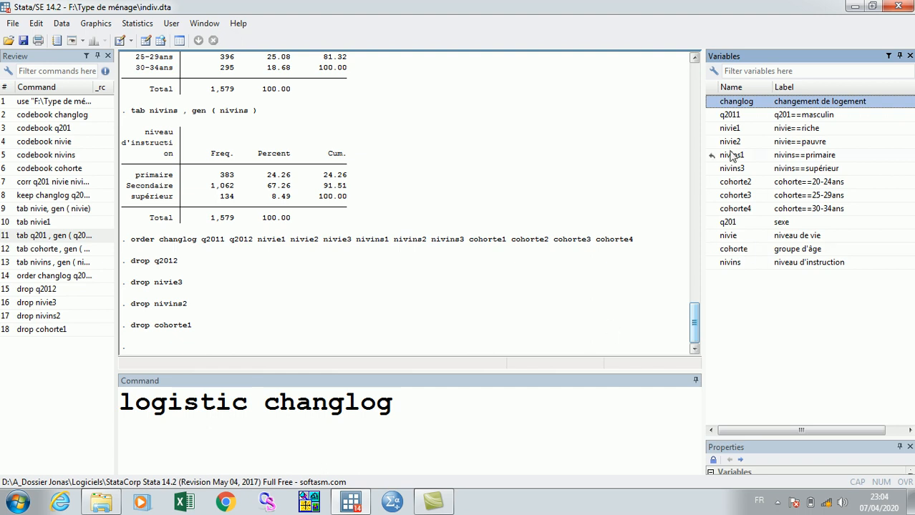
click(712, 116)
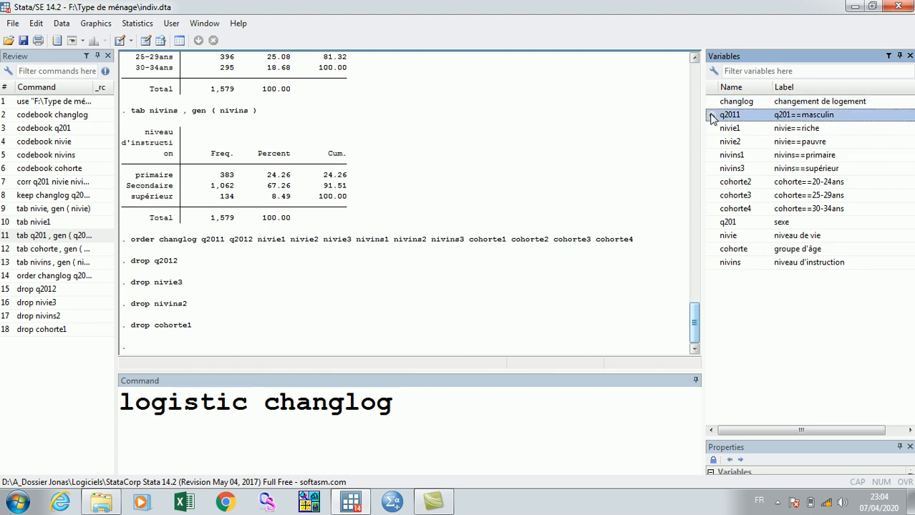
click(508, 404)
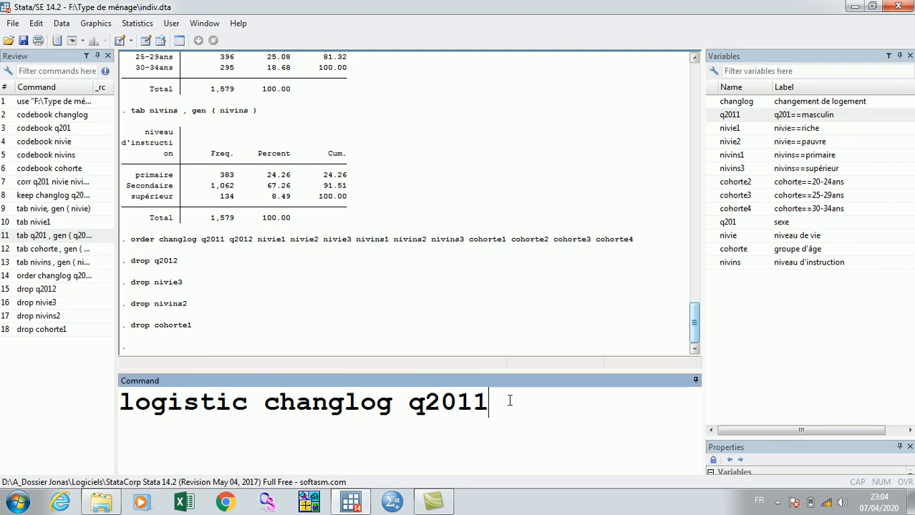
key(Return)
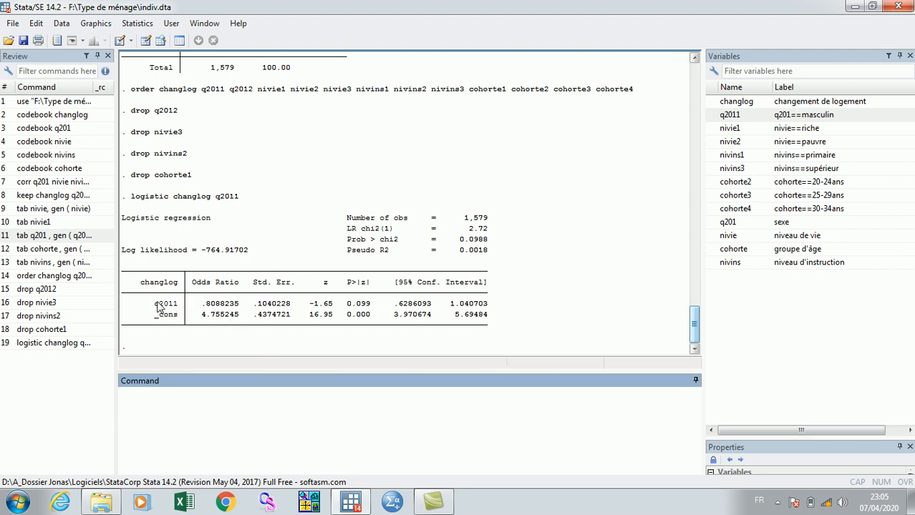
Step: Examine the logistic regression output for q2011, focusing on its p-value and the dependent variable changlog
drag(178, 306, 155, 309)
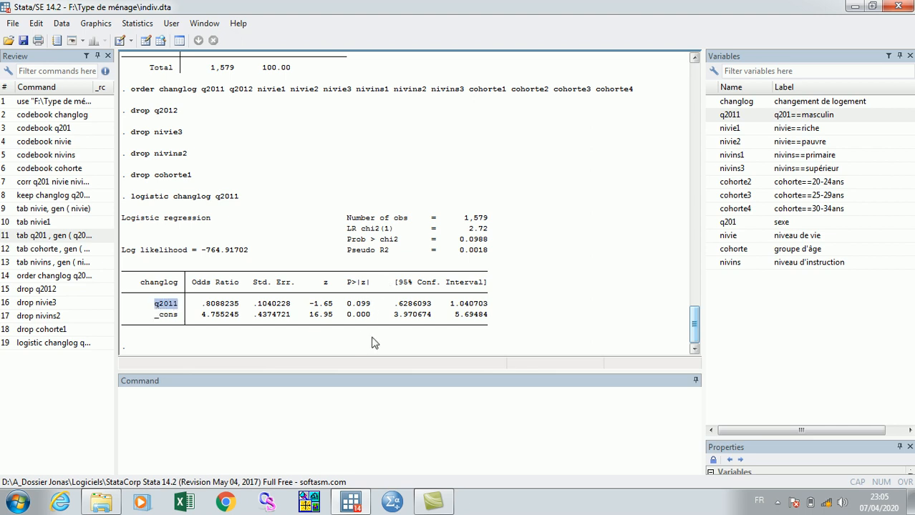
click(368, 313)
drag(372, 304, 347, 308)
click(350, 310)
click(372, 308)
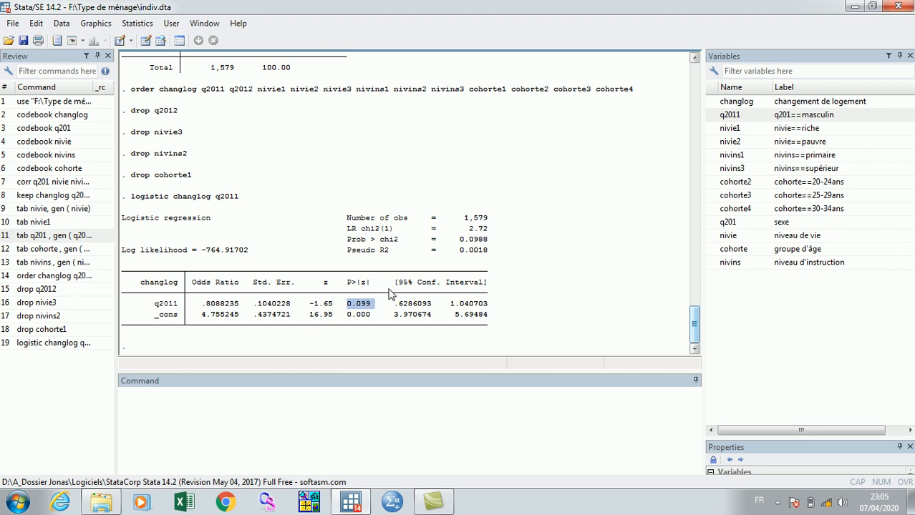
click(374, 312)
drag(372, 308, 350, 309)
click(377, 308)
drag(183, 285, 141, 284)
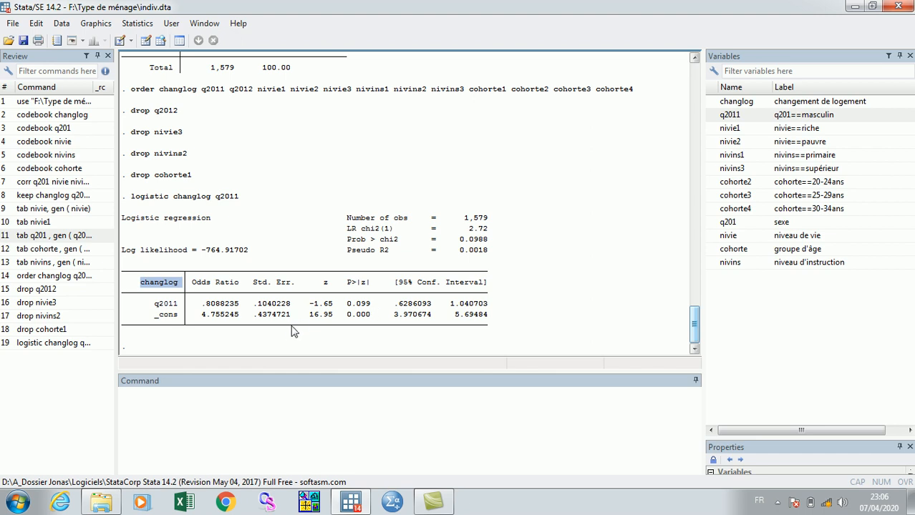
Step: Run a logistic regression of changlog on q2011 with the living-standard indicators nivie1 and nivie2 added
click(64, 343)
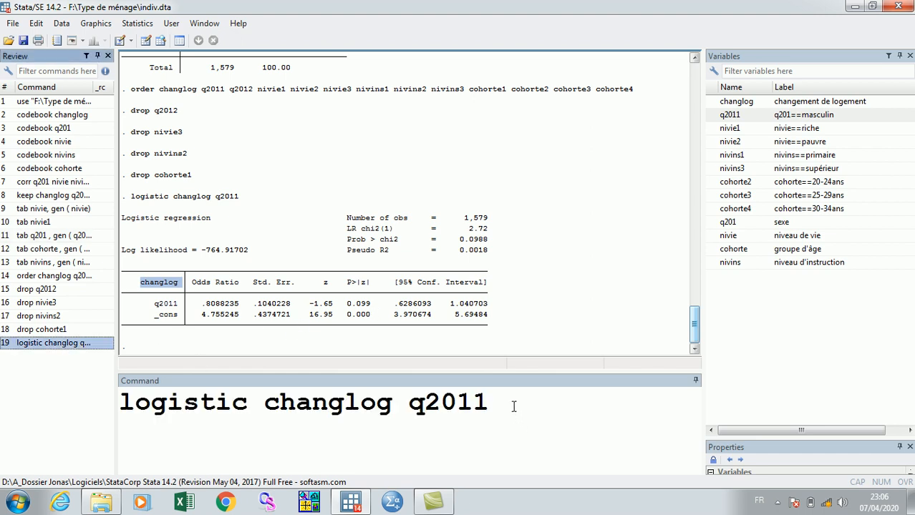
click(512, 413)
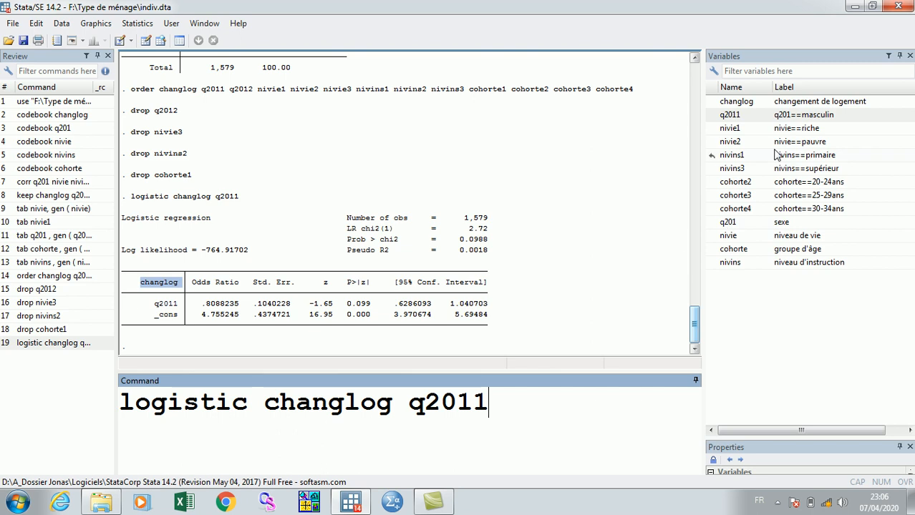
click(712, 129)
click(712, 143)
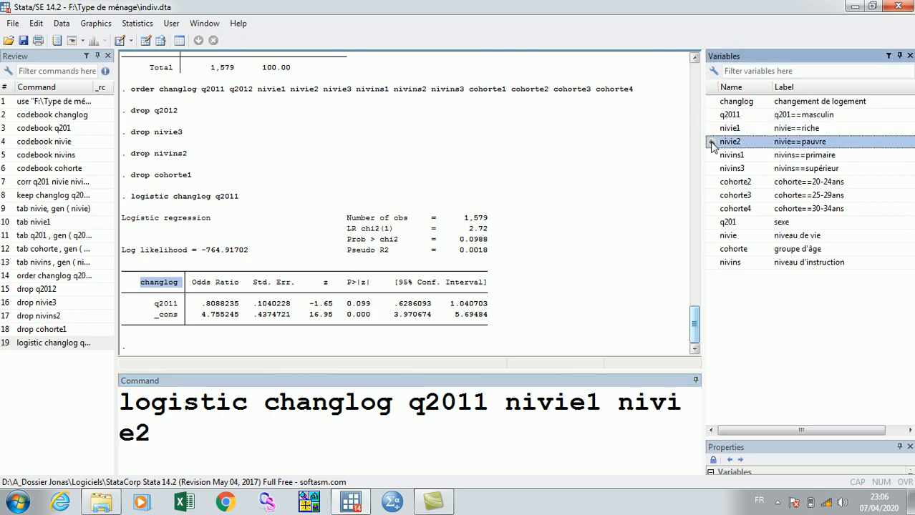
click(206, 439)
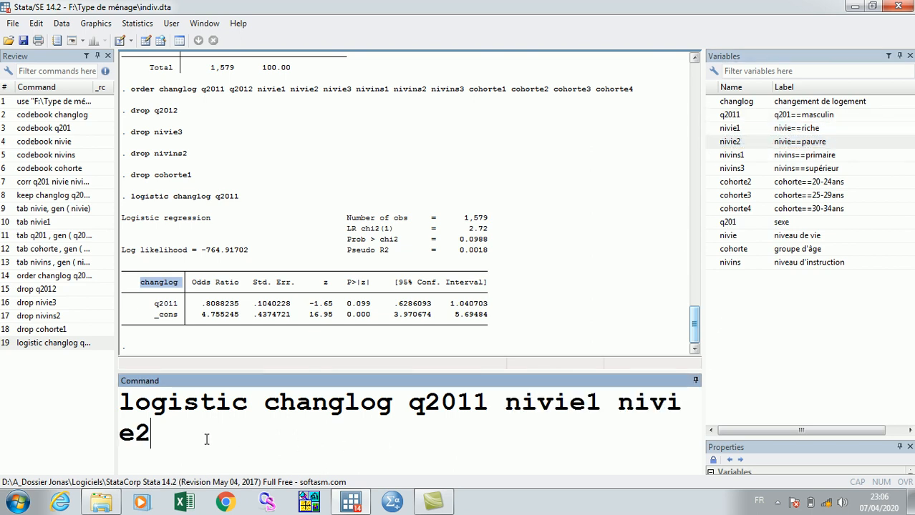
key(Return)
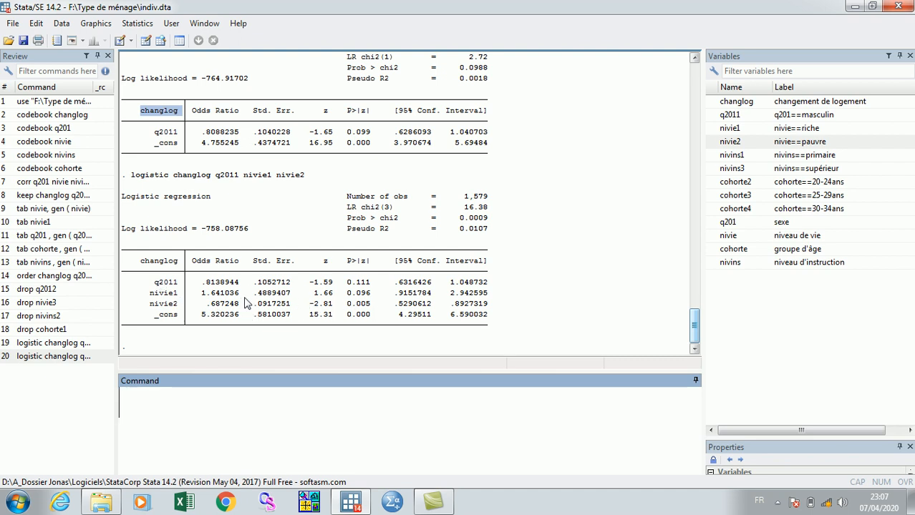
Step: Compare the p-value of q2011 between the single-predictor model and the model with nivie1 and nivie2
drag(373, 283, 351, 286)
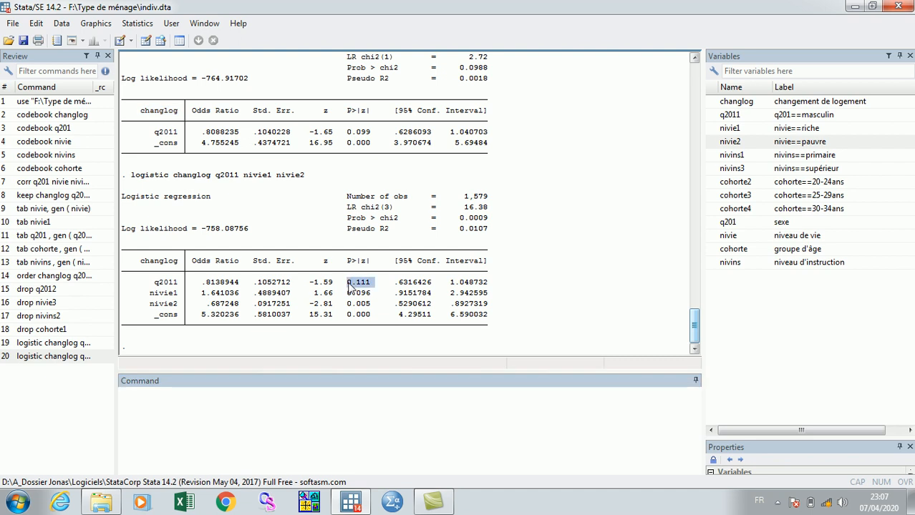
click(372, 286)
drag(373, 133, 349, 135)
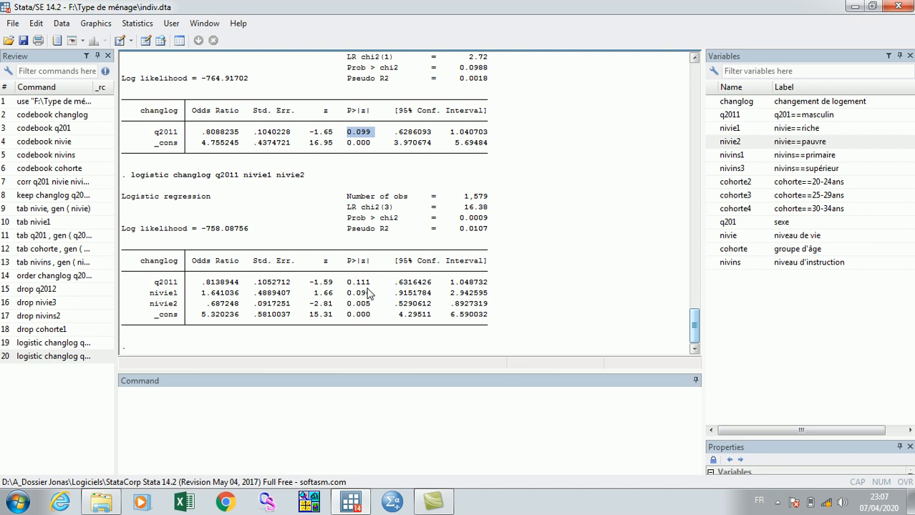
drag(371, 282, 348, 284)
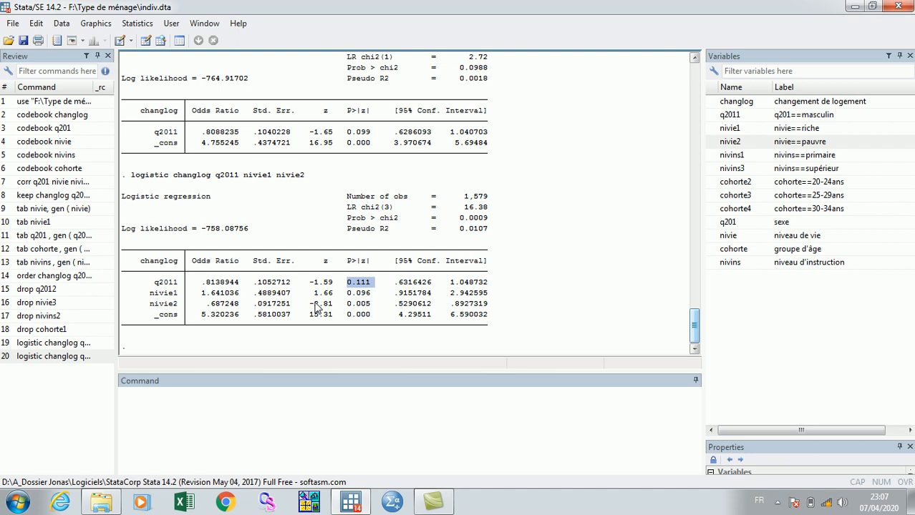
click(372, 305)
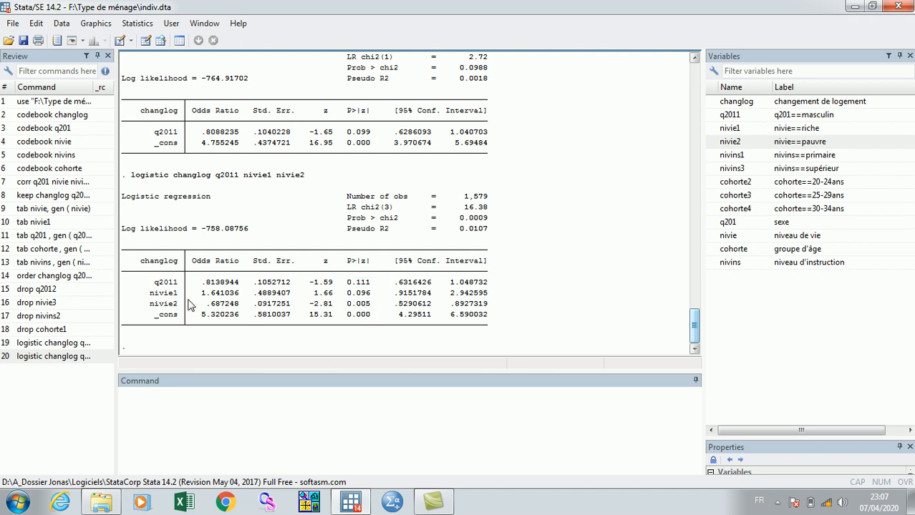
drag(375, 284, 348, 283)
click(371, 310)
Step: Add the education indicators nivins1 and nivins3 to the previous logistic model of changlog and run it
click(50, 356)
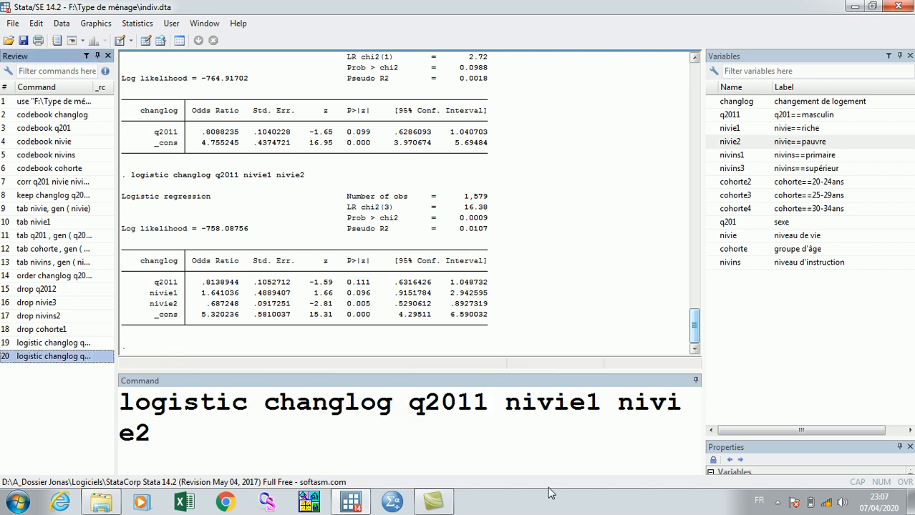
click(320, 436)
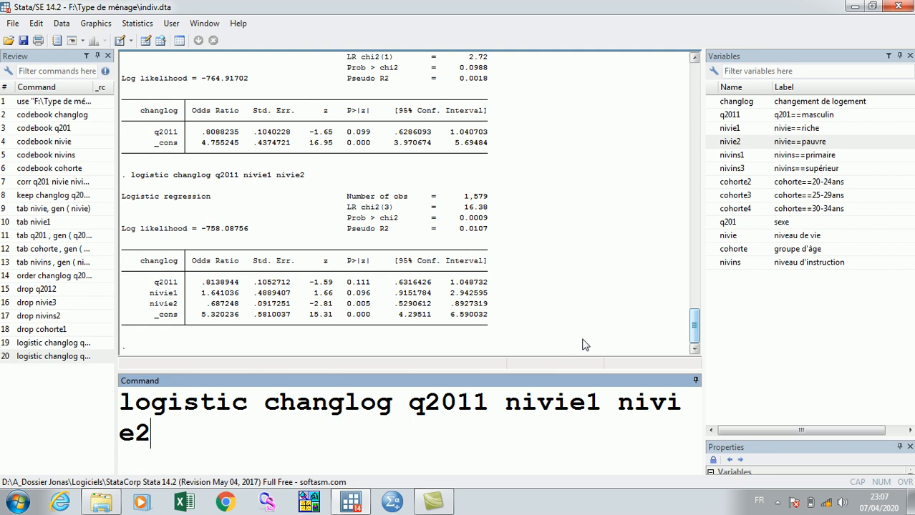
click(714, 157)
click(713, 169)
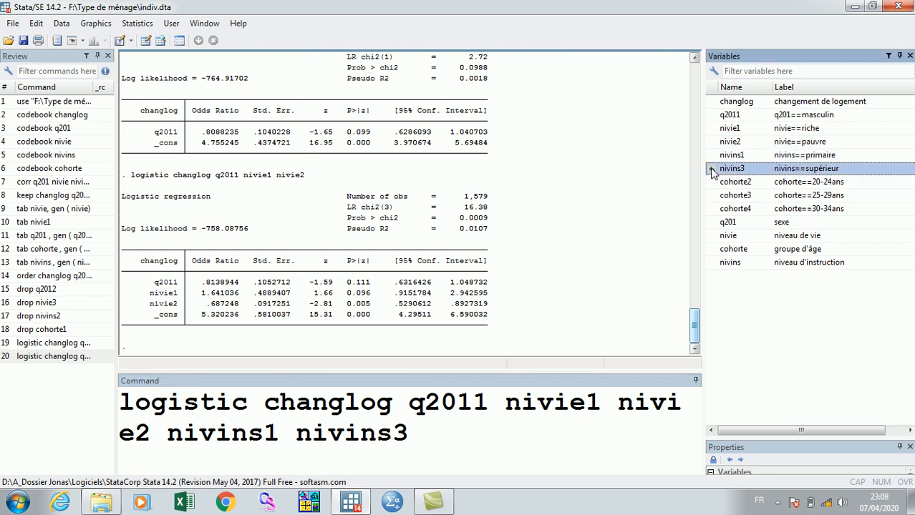
click(465, 429)
key(Return)
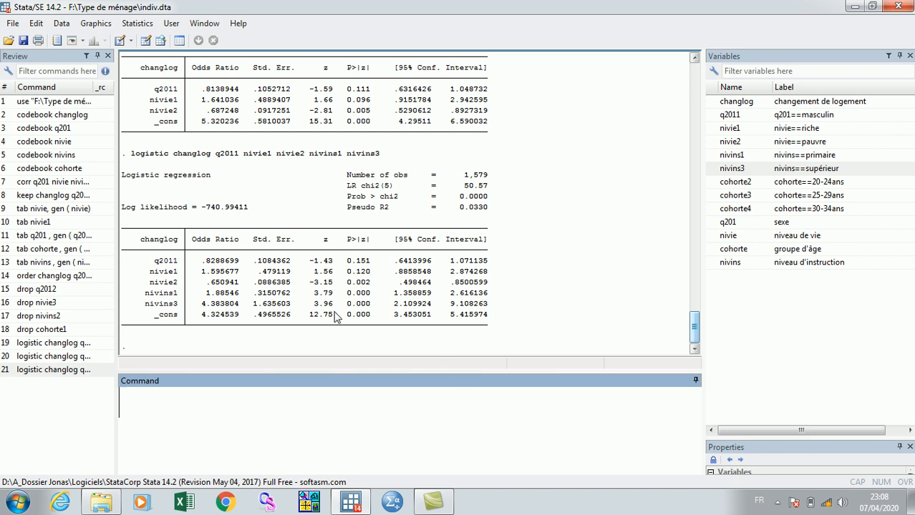
Step: Examine the p-values in the model with education indicators, especially those of nivins3 and q2011
drag(369, 309, 347, 303)
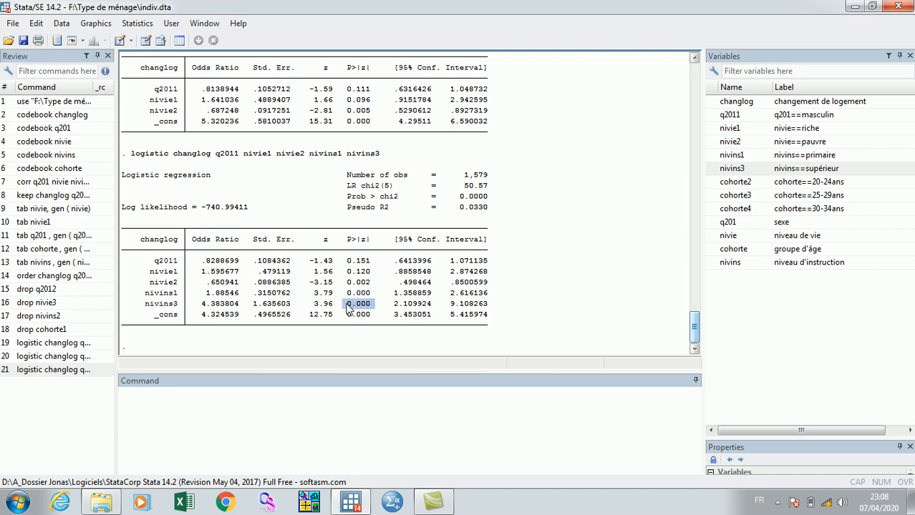
drag(372, 282, 350, 266)
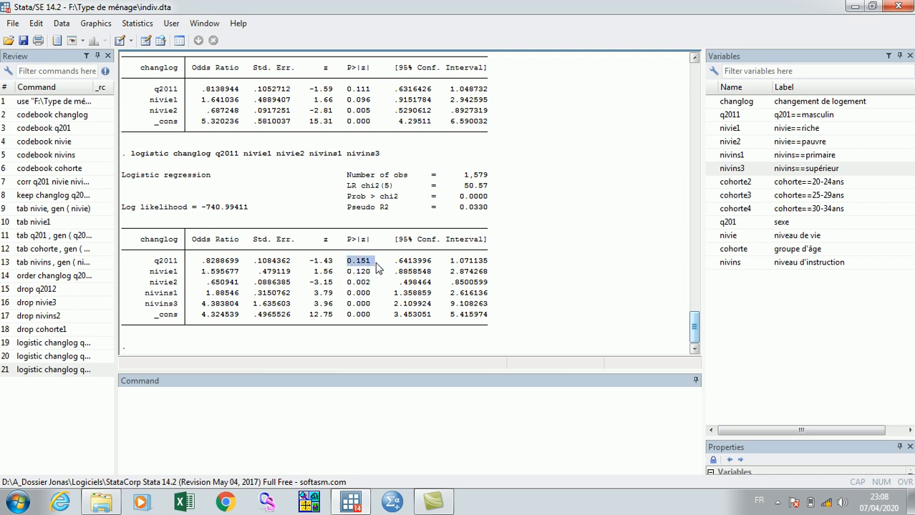
click(378, 266)
Step: Add the age-group indicators cohorte2, cohorte3 and cohorte4 to the previous logistic model of changlog and run it
click(43, 369)
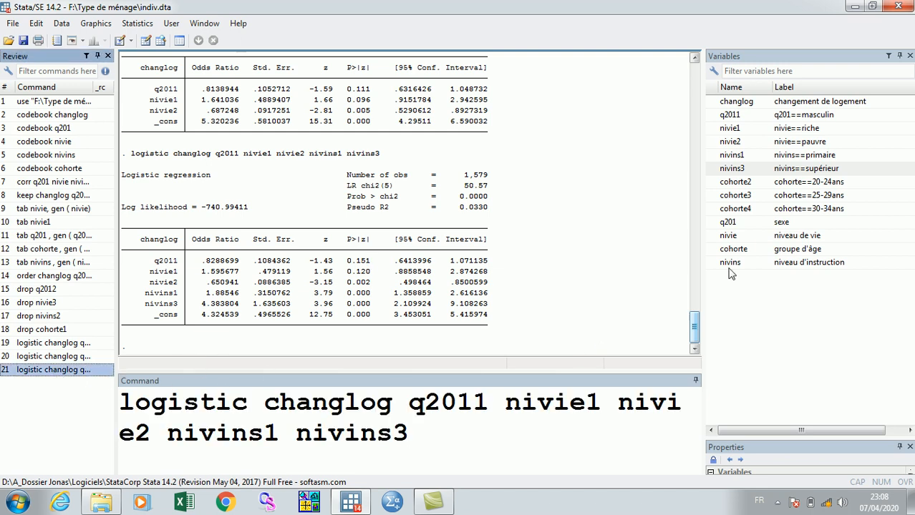
double_click(713, 183)
double_click(713, 195)
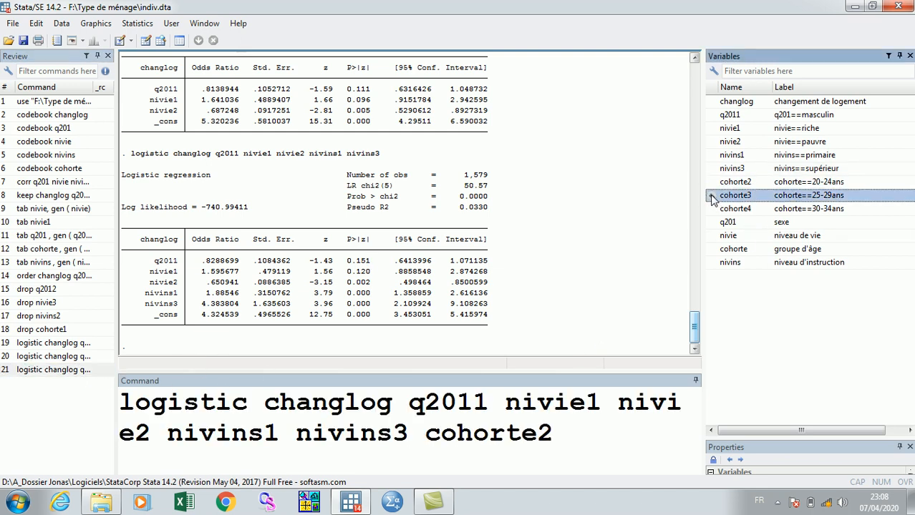
double_click(713, 208)
click(326, 459)
key(Return)
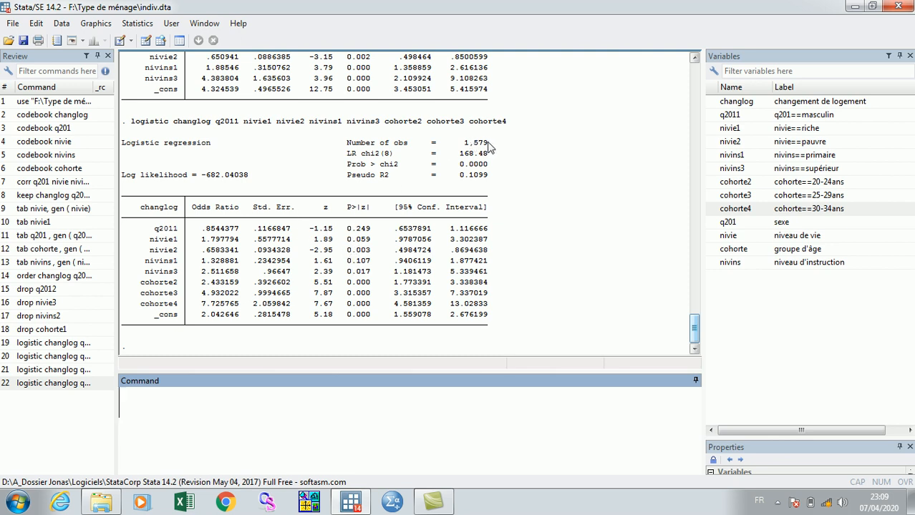
Step: Examine the full model's header statistics: number of observations, LR chi2, Prob > chi2 and Pseudo R2
drag(489, 144, 350, 149)
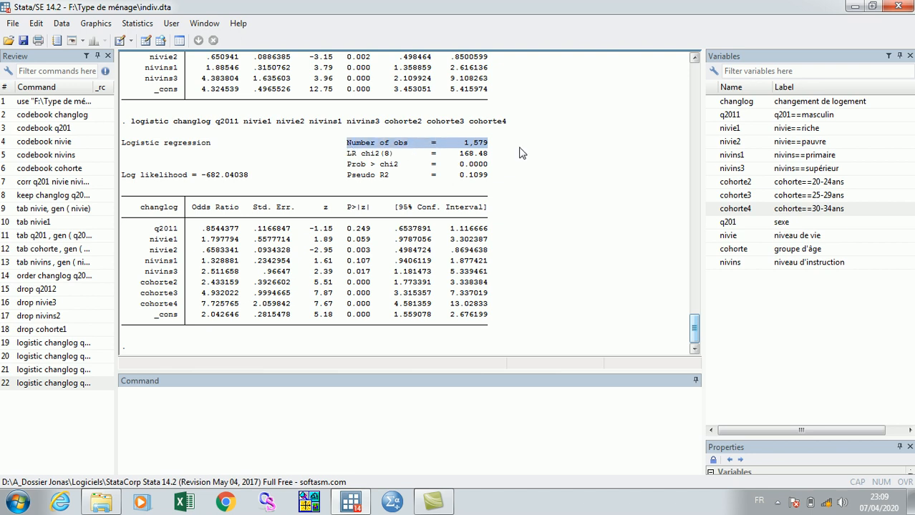
click(508, 148)
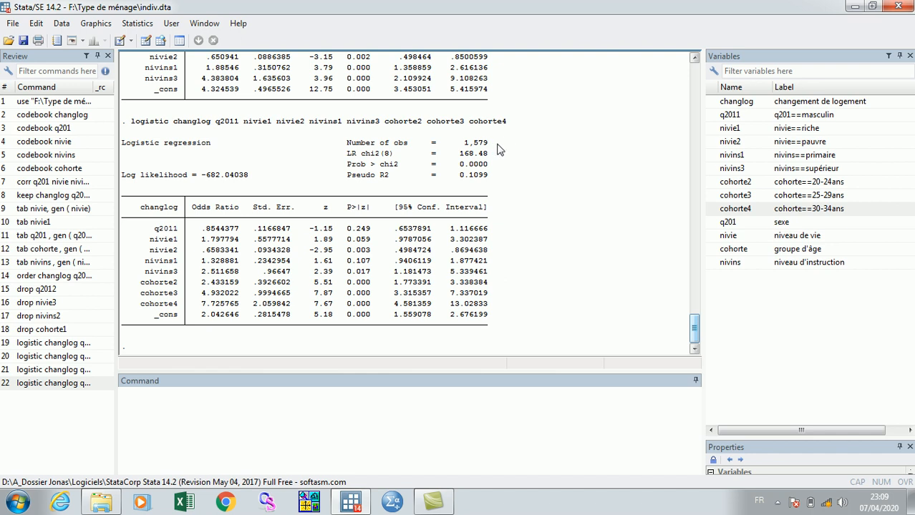
drag(493, 148, 348, 147)
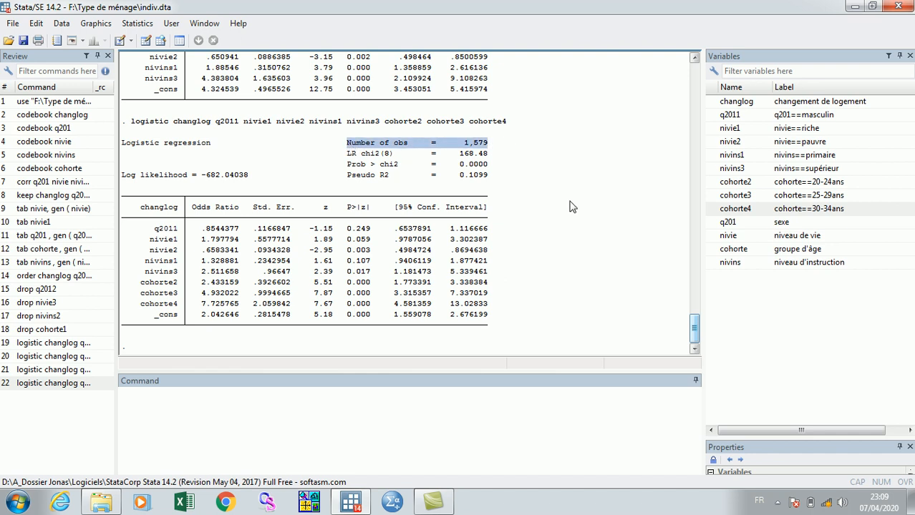
click(531, 155)
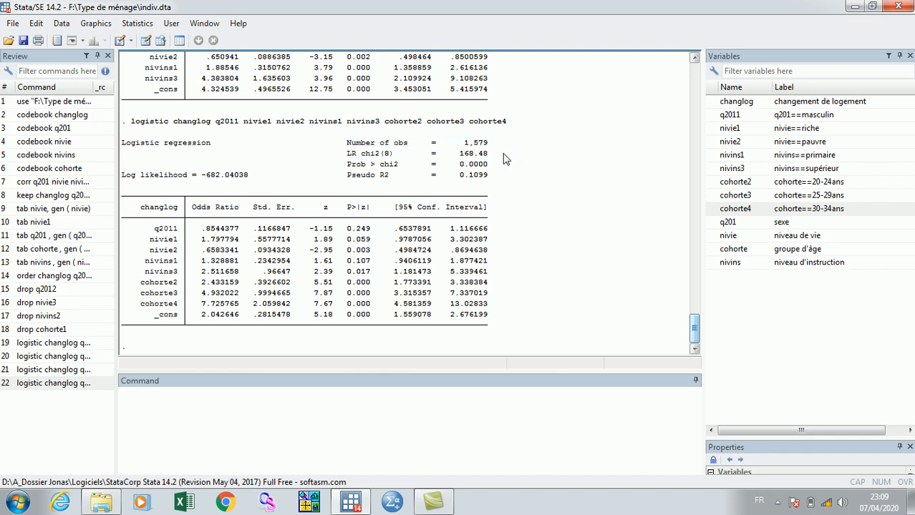
drag(491, 154, 464, 159)
click(503, 173)
drag(489, 164, 464, 168)
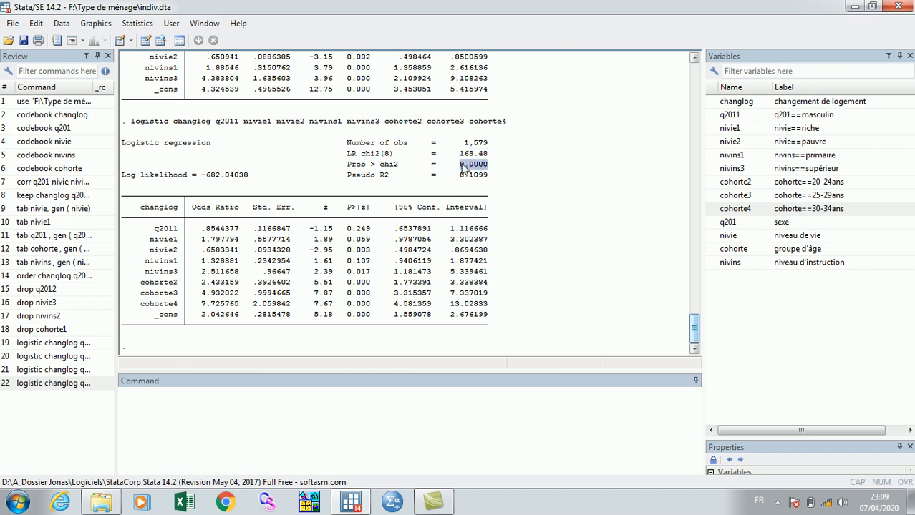
click(491, 168)
drag(493, 175, 463, 179)
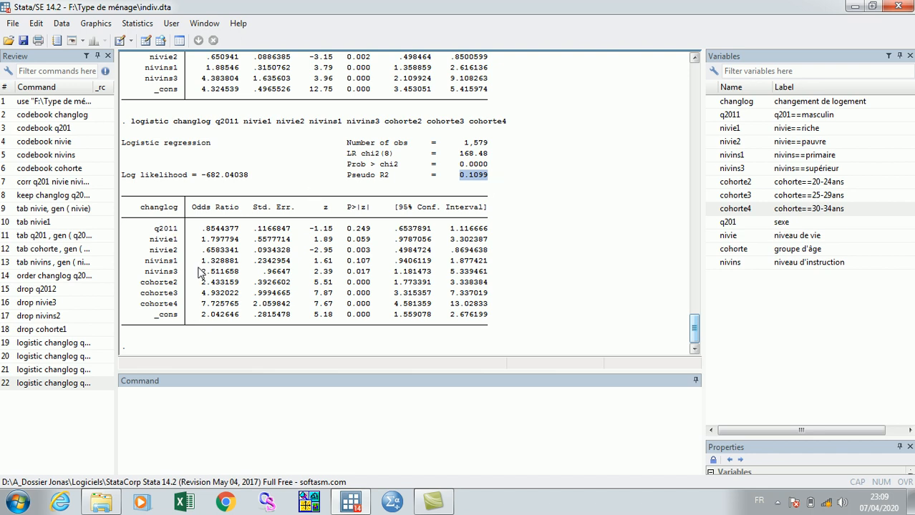
click(493, 180)
drag(492, 179, 461, 181)
drag(485, 170, 493, 171)
click(493, 172)
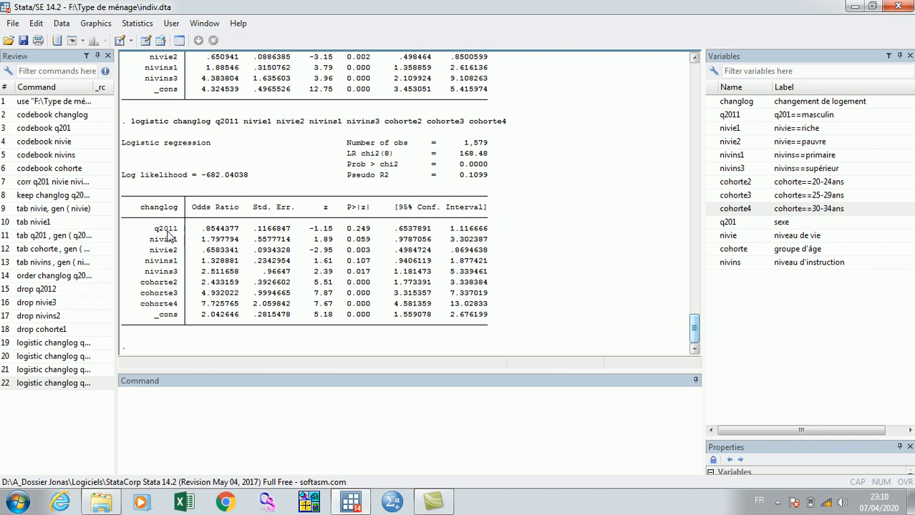
Step: Examine the full model's odds ratio and p-value columns and the 95% confidence intervals of q2011 and nivie1
drag(244, 207, 193, 212)
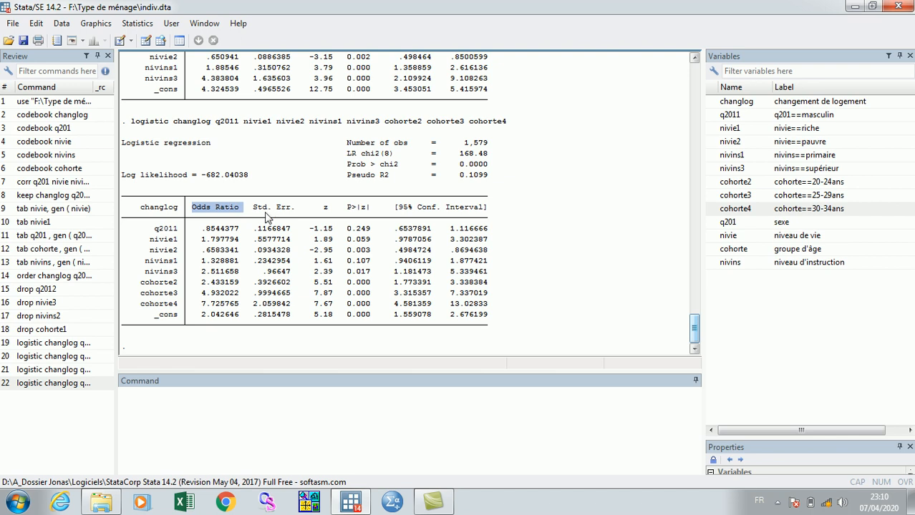
click(242, 250)
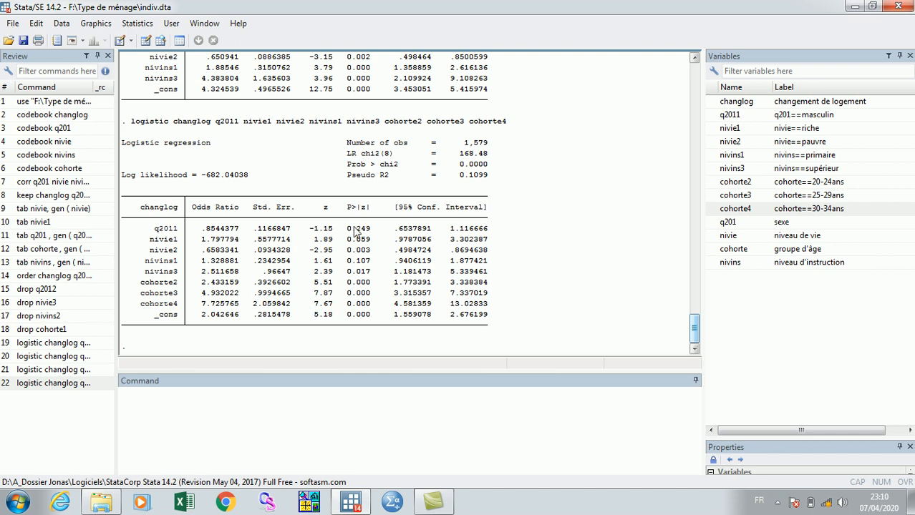
drag(374, 229, 347, 250)
drag(489, 229, 395, 230)
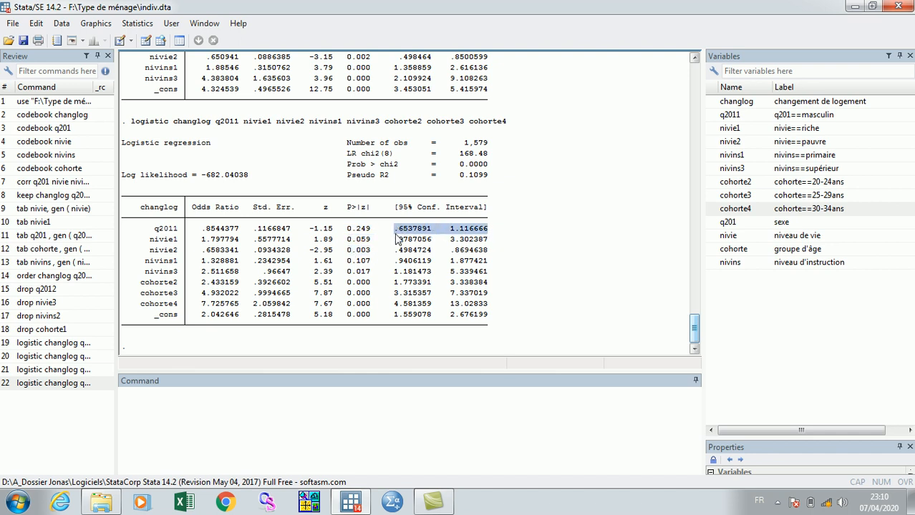
drag(490, 240, 396, 242)
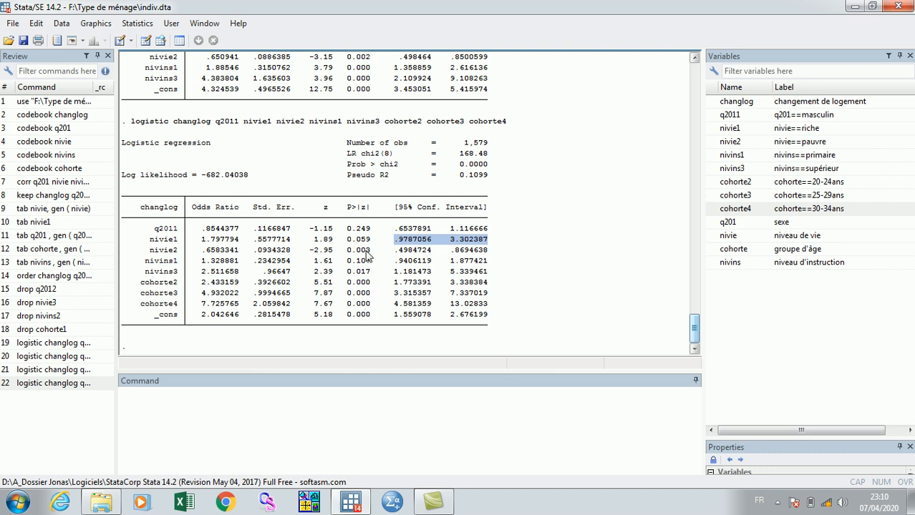
Step: Check the significance of q2011 and nivie2 in the full model and read the odds ratio of nivie2
drag(180, 230, 157, 233)
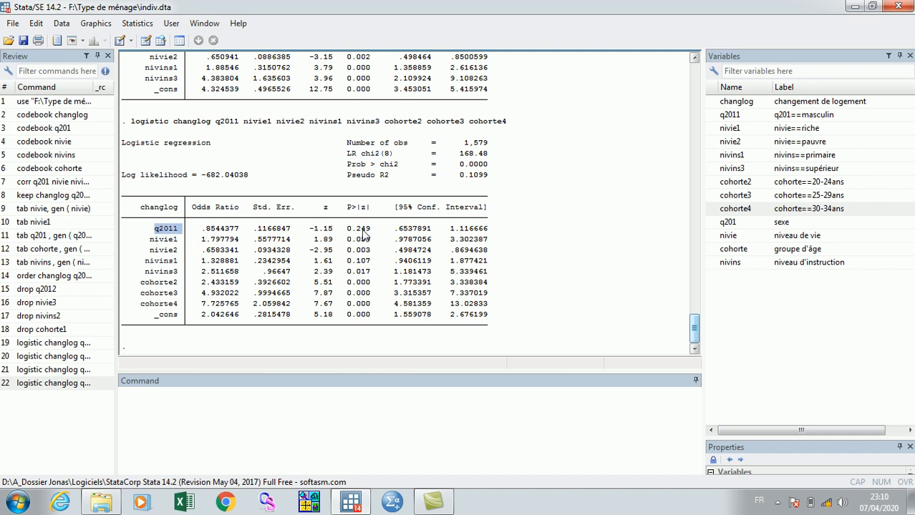
drag(372, 230, 346, 232)
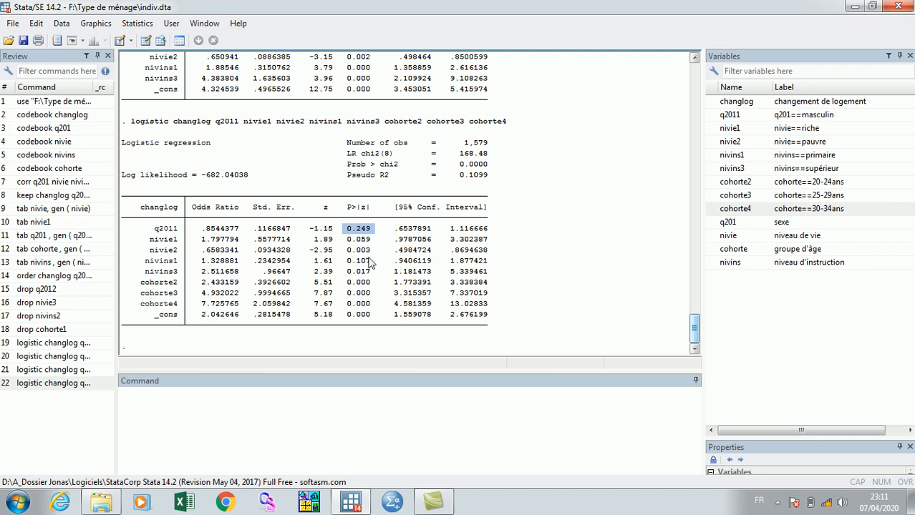
drag(373, 250, 350, 252)
drag(180, 252, 153, 253)
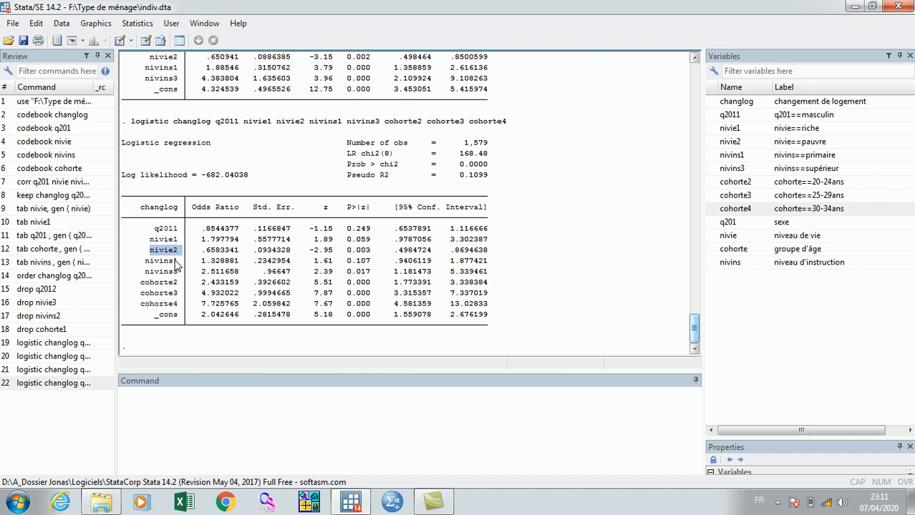
click(377, 255)
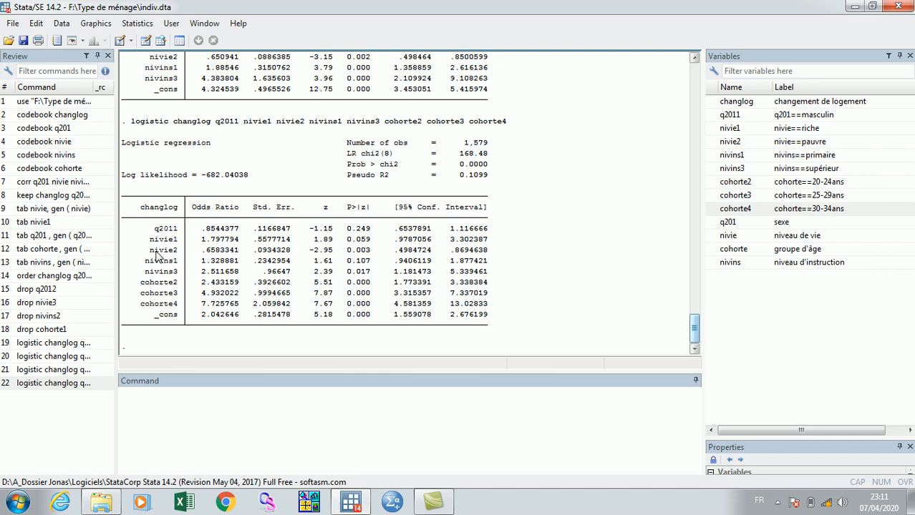
drag(148, 252, 244, 255)
click(212, 253)
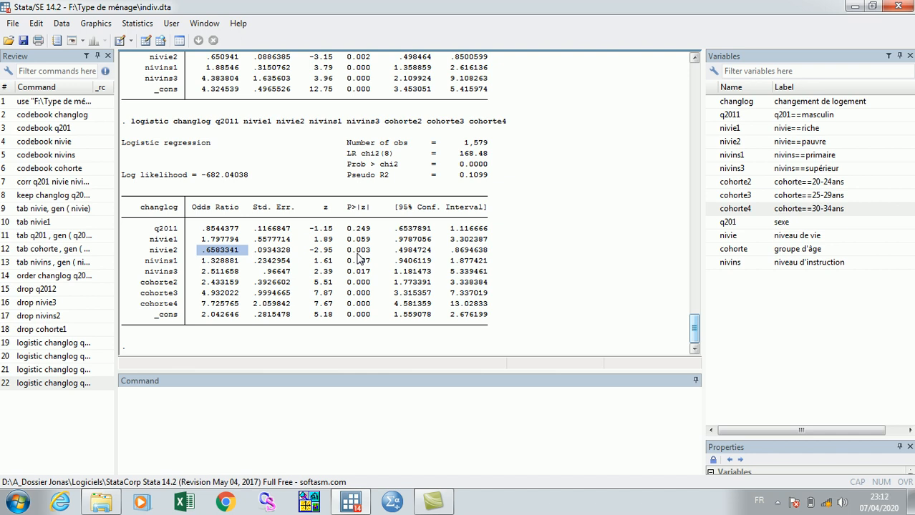
click(244, 260)
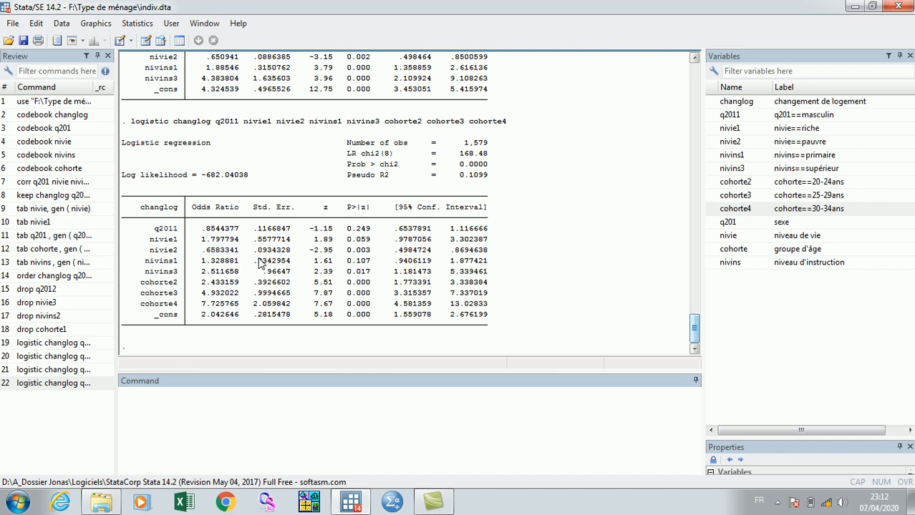
Step: Examine the odds ratio of nivie2 in the full model's results to interpret the effect of a poor living standard
drag(204, 254, 236, 255)
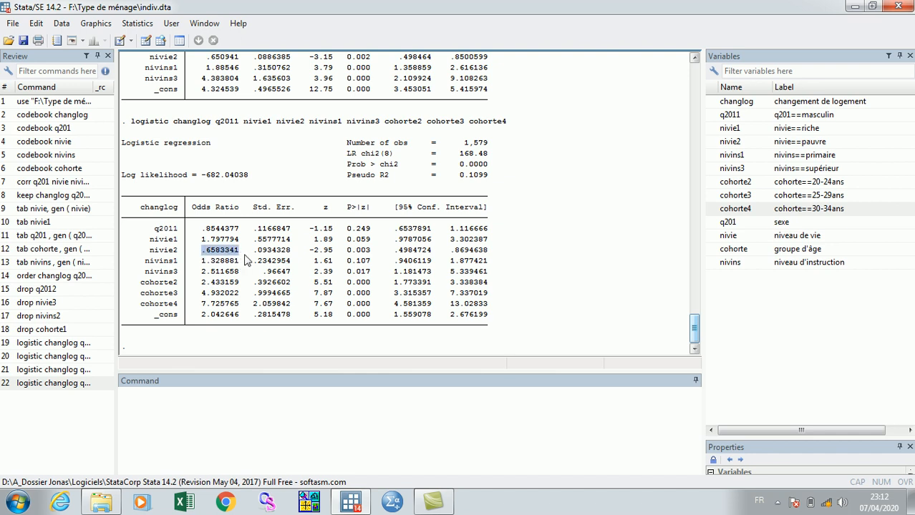
click(243, 261)
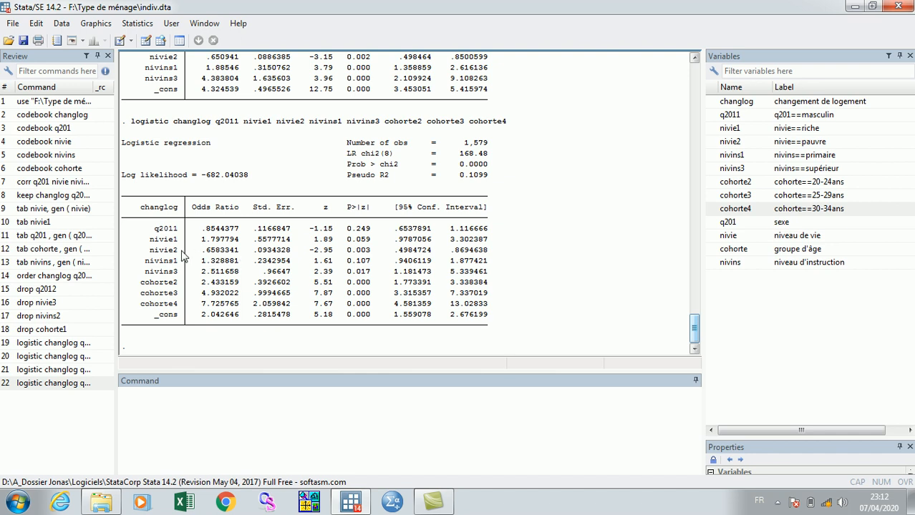
drag(178, 251, 150, 255)
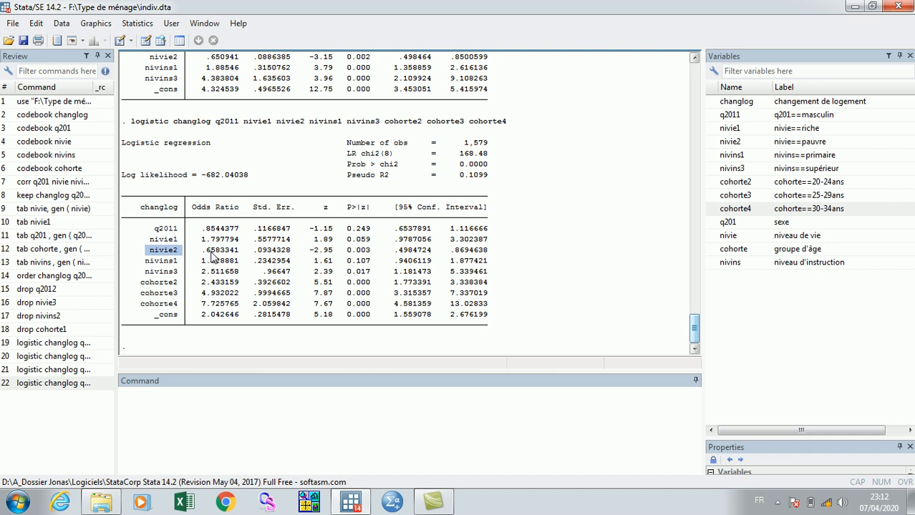
drag(240, 256, 204, 258)
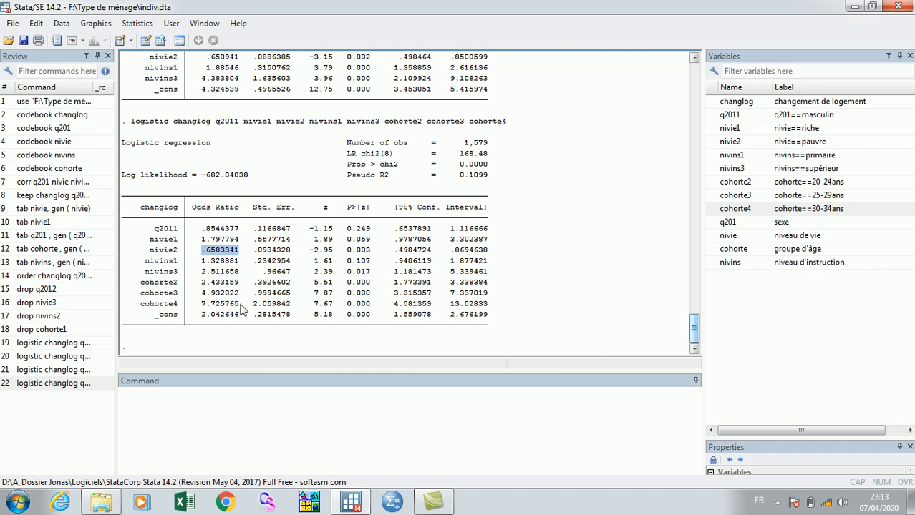
Step: Examine the odds ratio of cohorte4 and its 95% confidence interval in the full model's results
drag(241, 305, 205, 308)
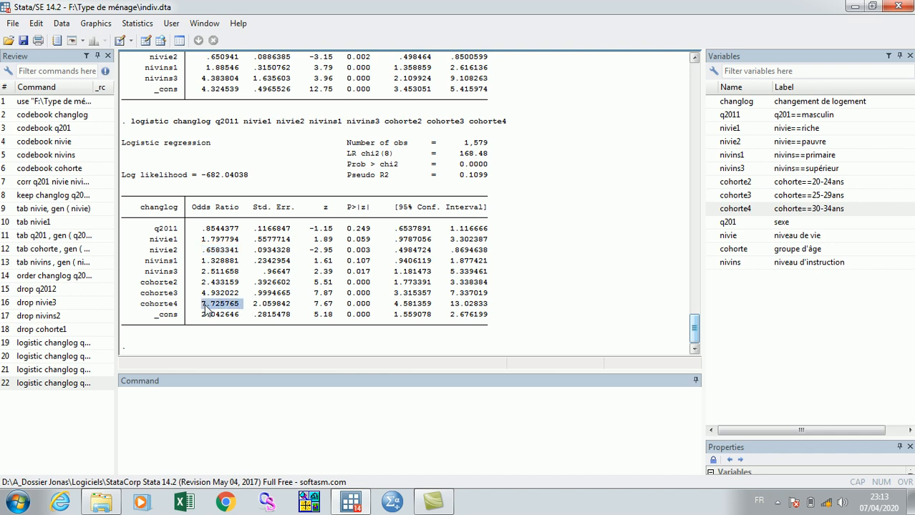
click(251, 309)
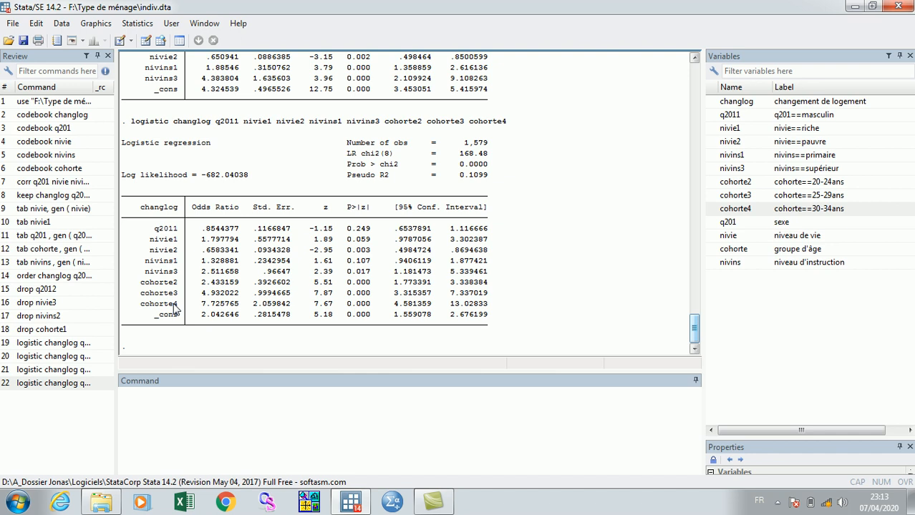
drag(197, 304, 240, 309)
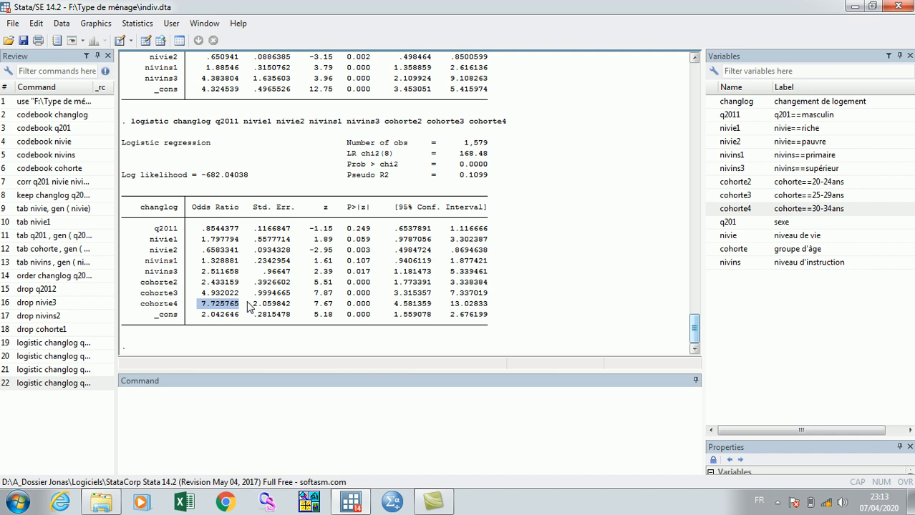
click(469, 307)
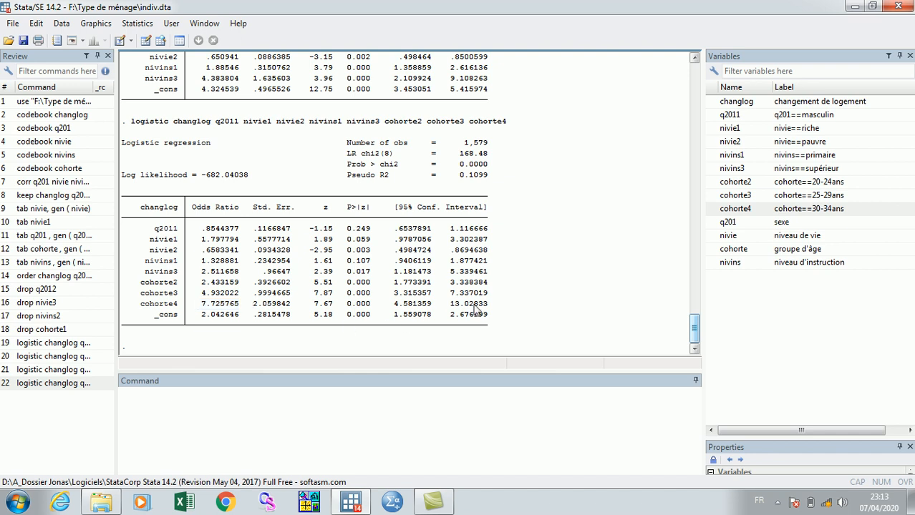
click(177, 396)
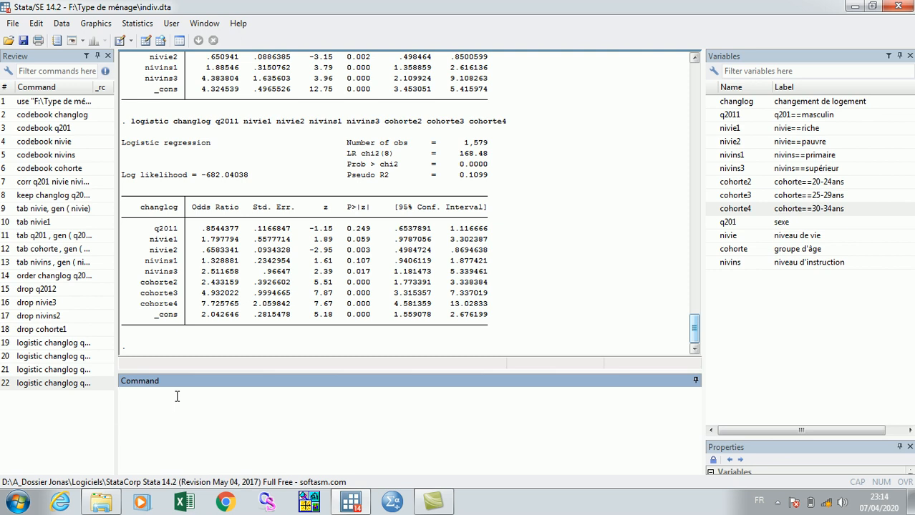
text(lroc)
click(61, 390)
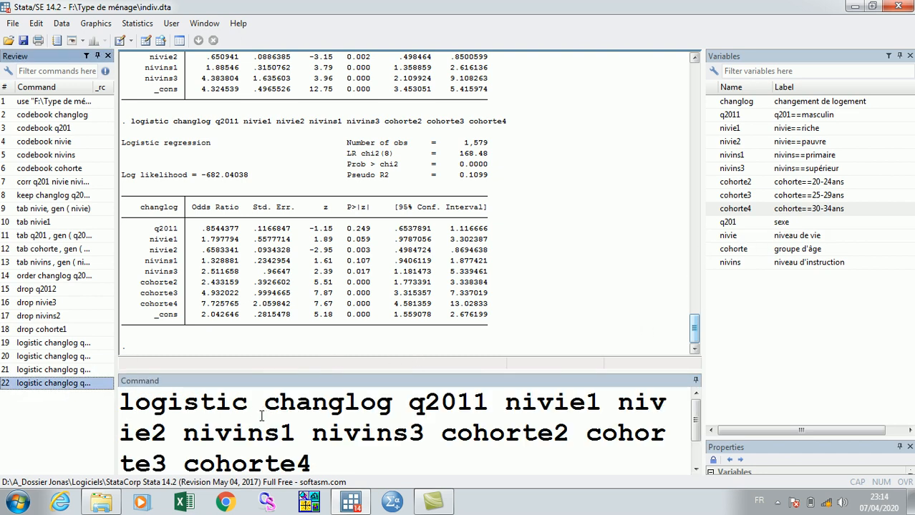
click(252, 402)
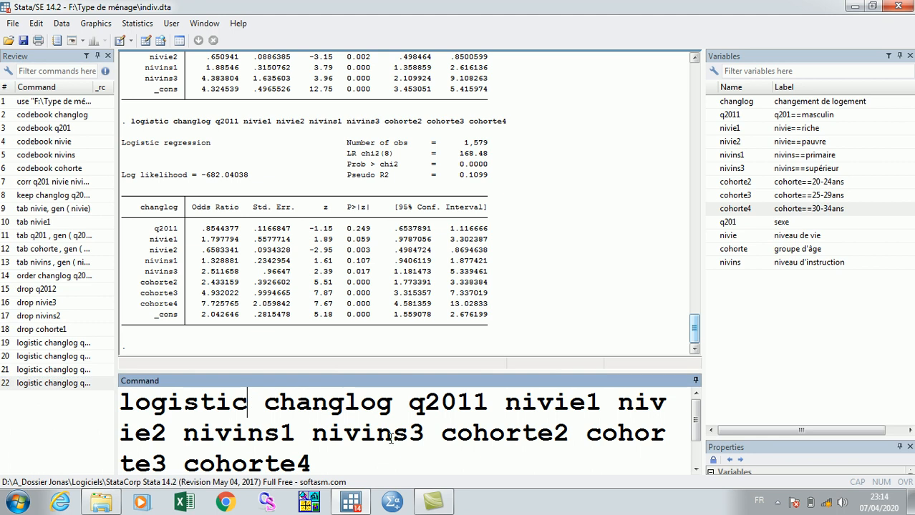
drag(346, 459, 113, 371)
key(Delete)
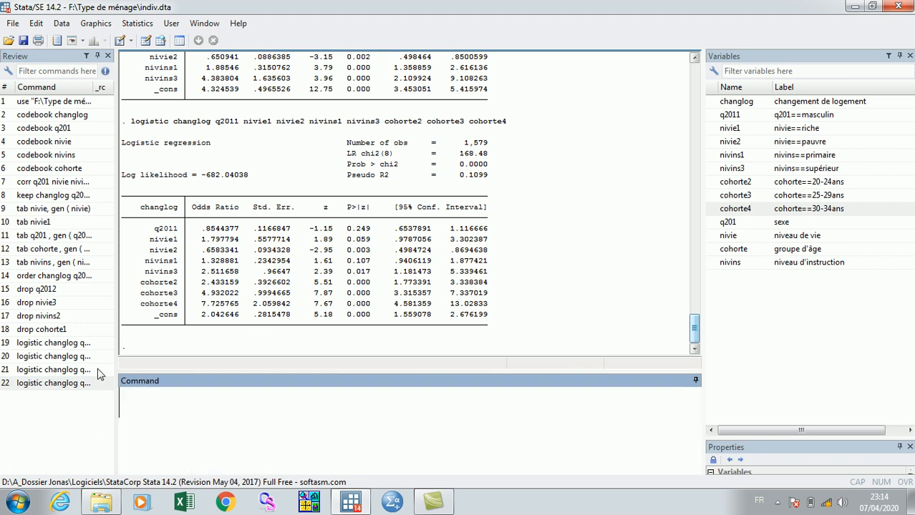
Step: Plot the ROC curve of the full logistic model with lroc and minimize the graph window after viewing it
text(lroc)
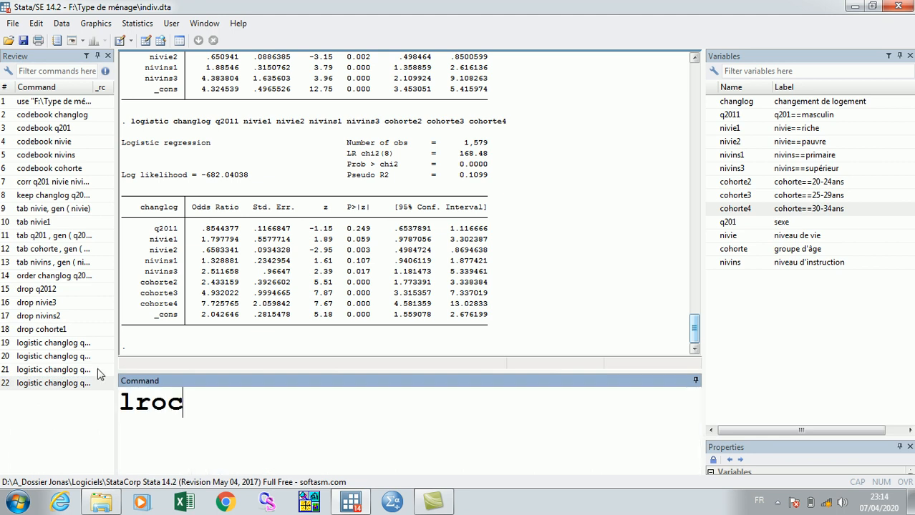
key(Return)
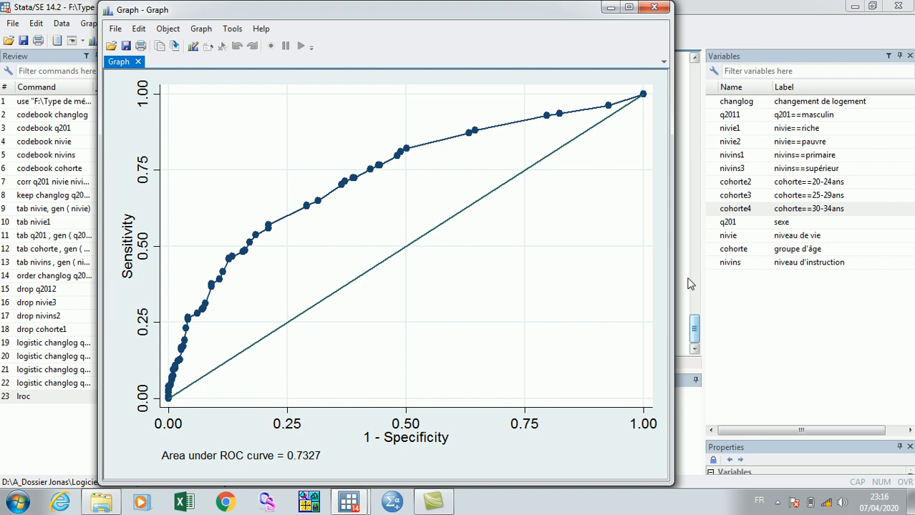
click(610, 9)
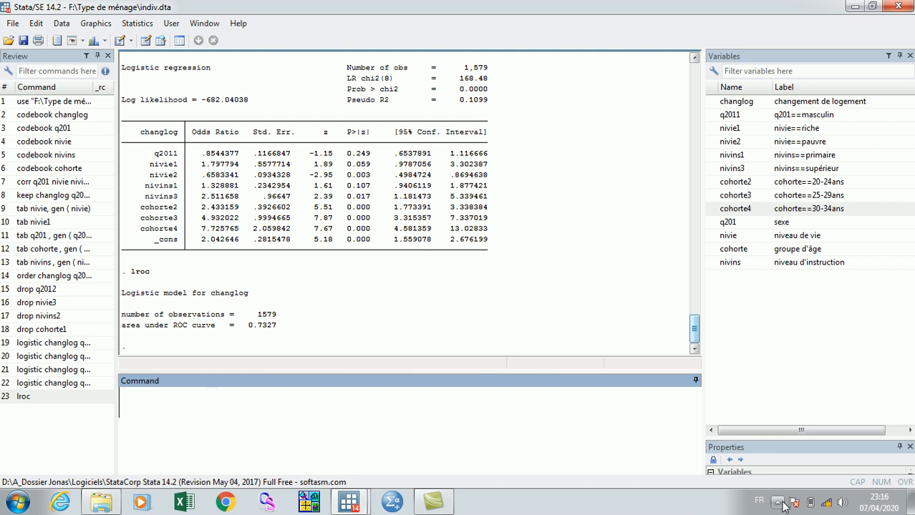
click(785, 504)
click(760, 433)
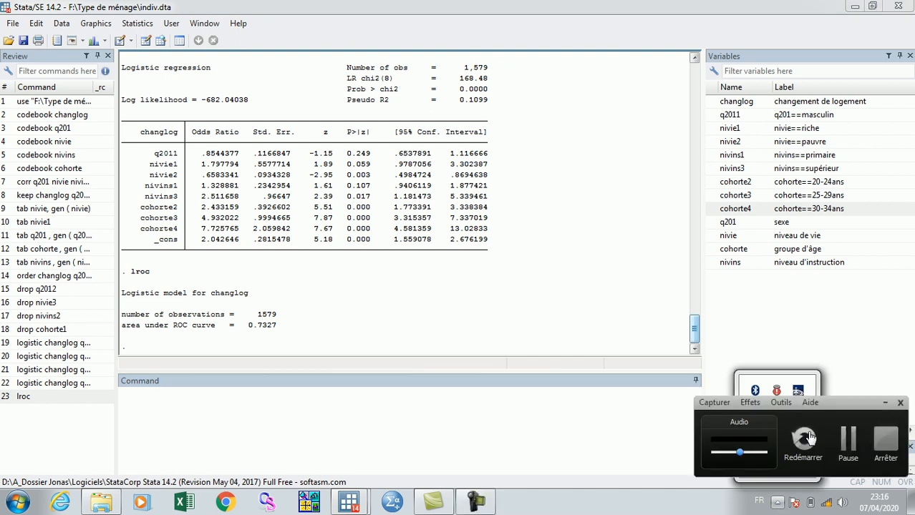